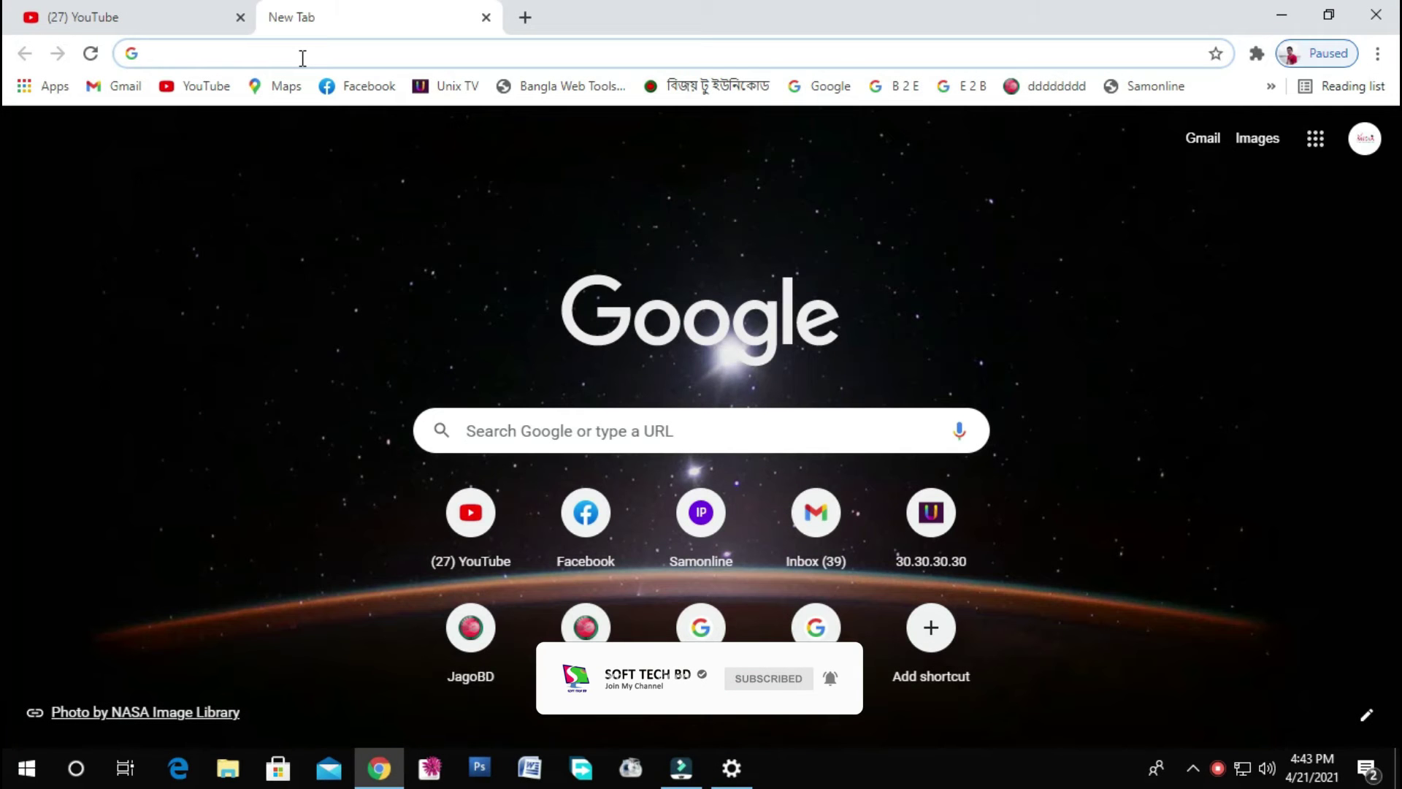
- Search for adsense, open the Google AdSense site, dismiss the cookie notice and sign in
type("ad")
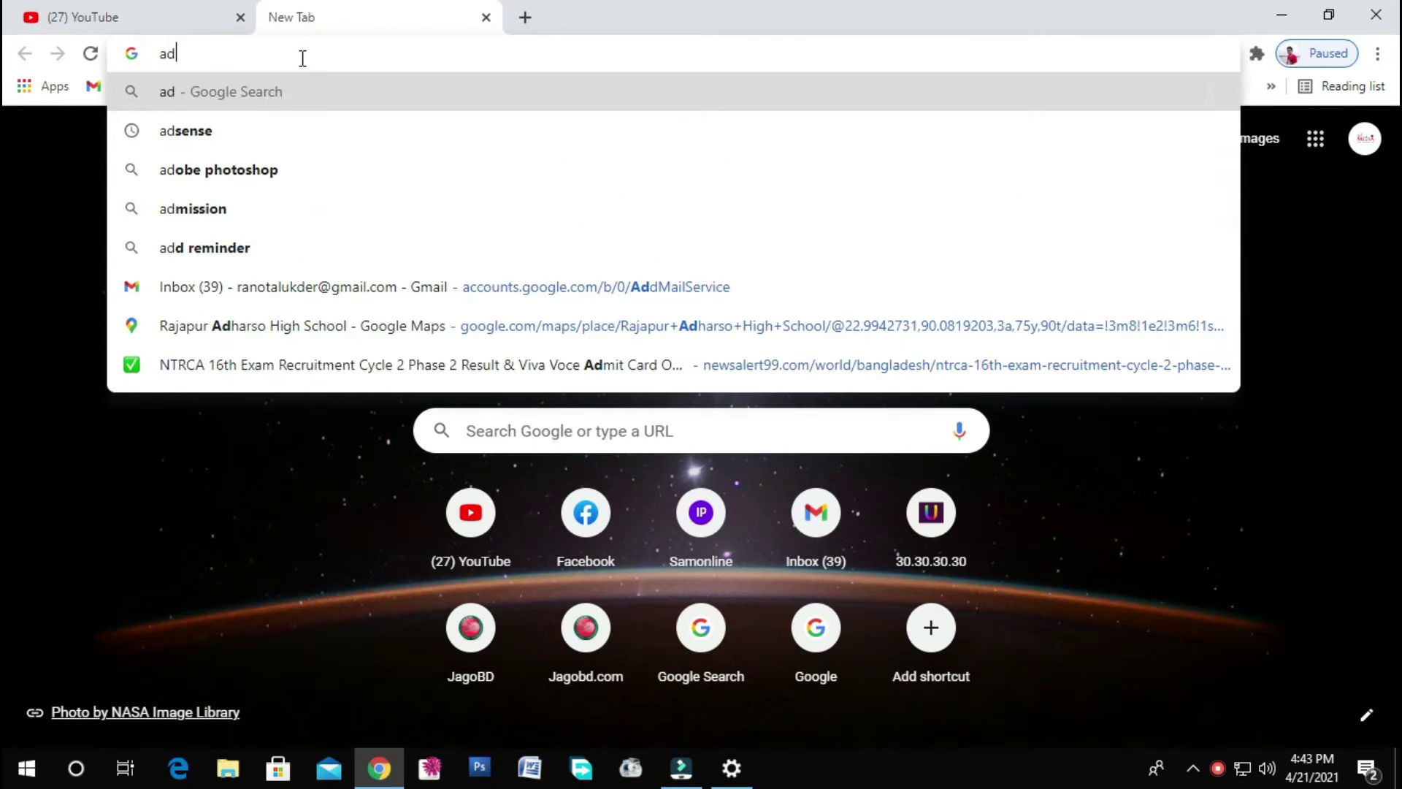
type("s")
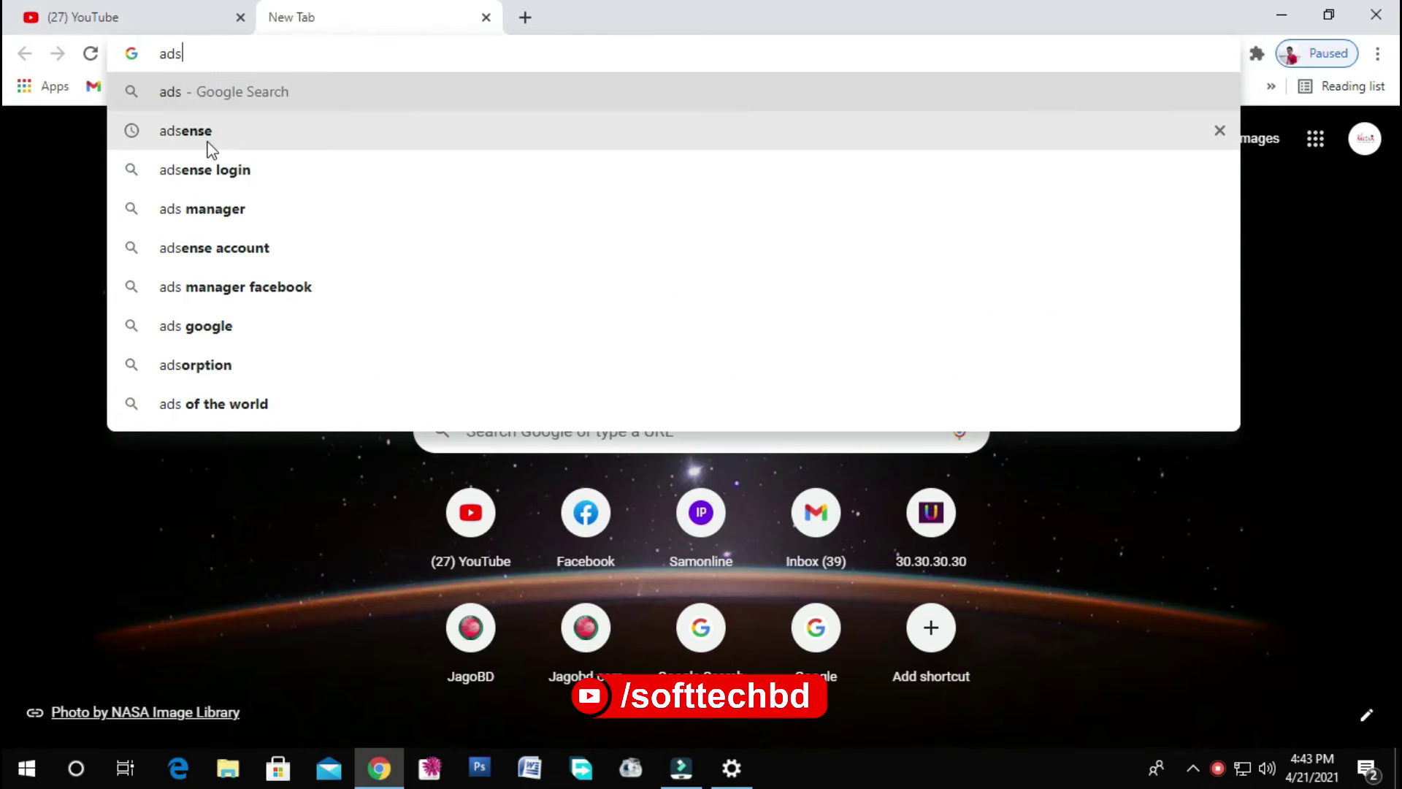
key("Down")
left_click(207, 142)
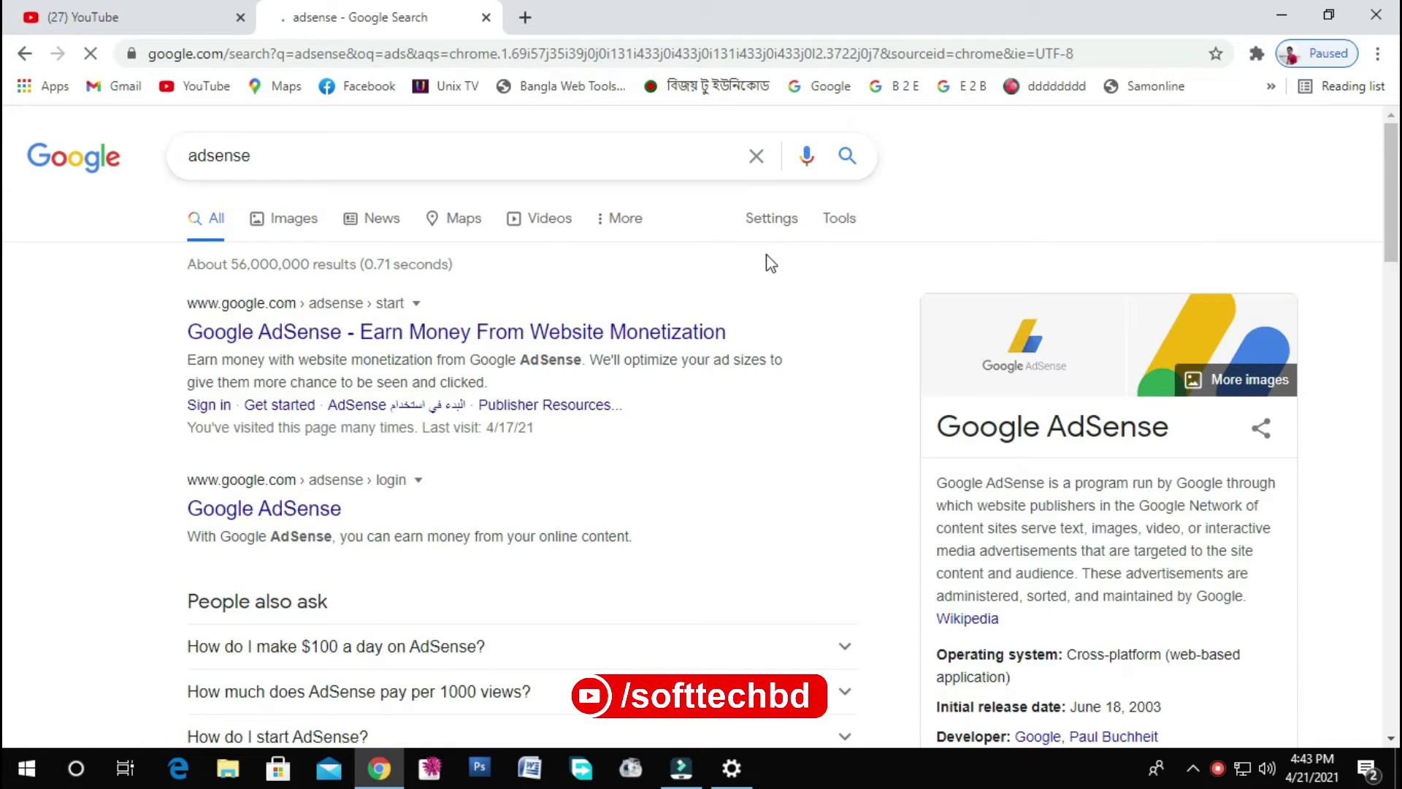
left_click(254, 335)
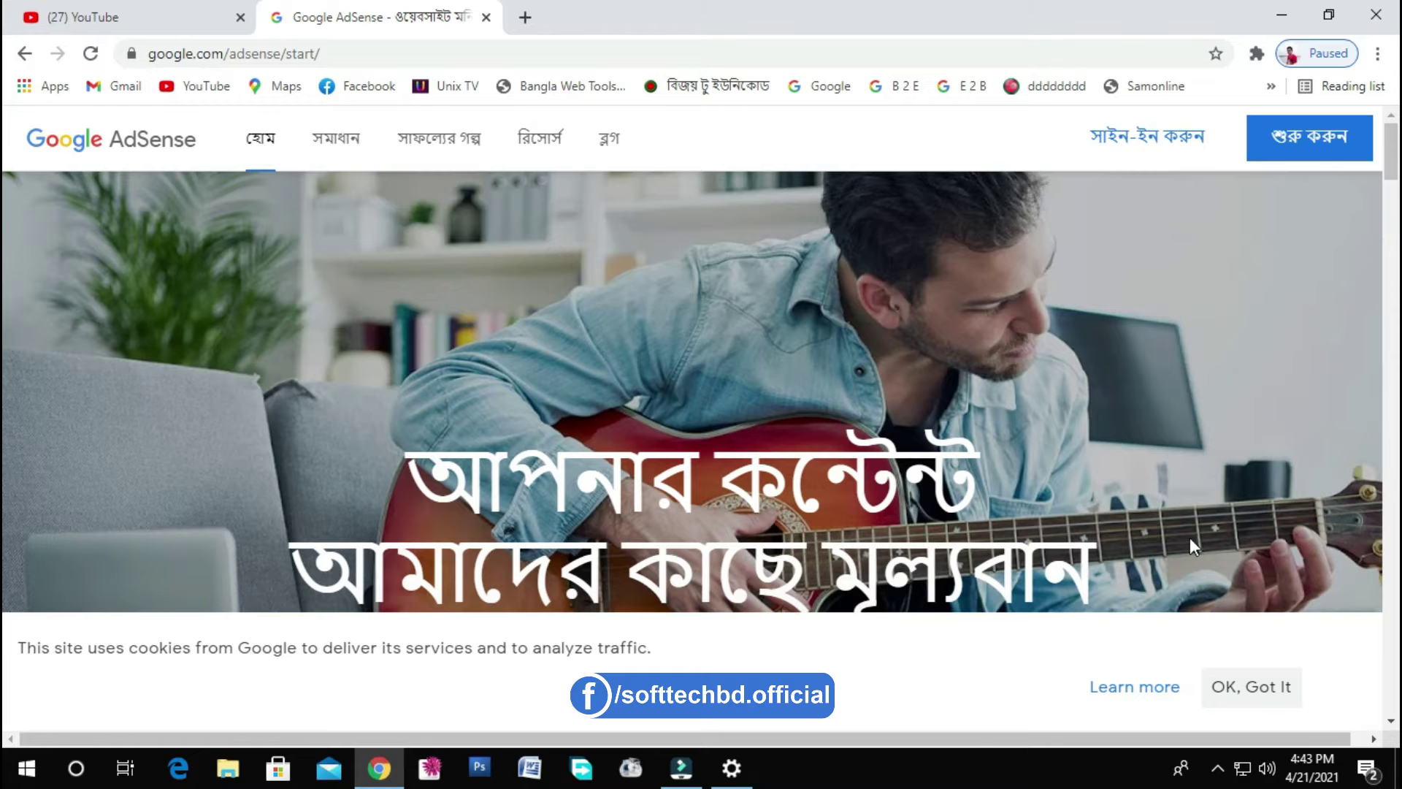
left_click(1260, 687)
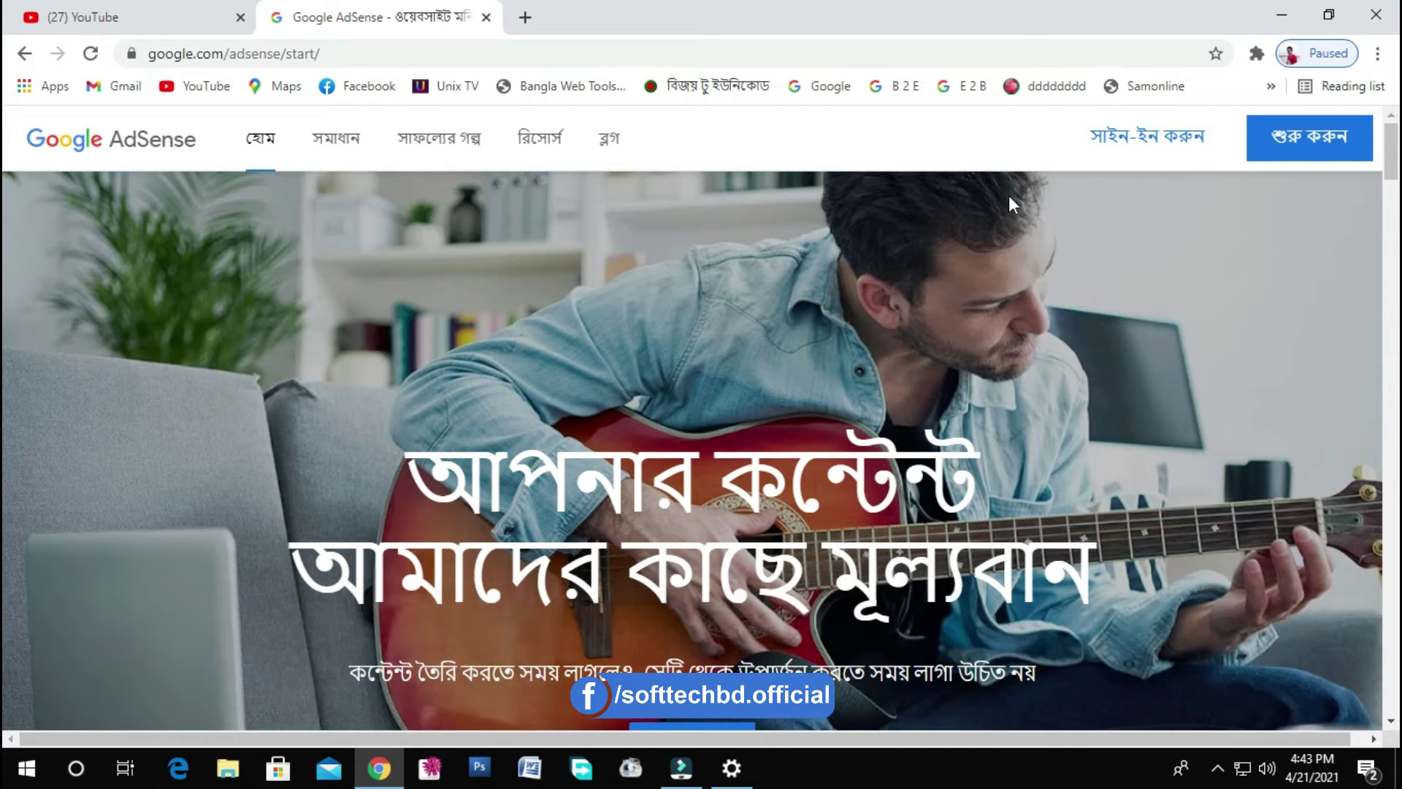
left_click(1123, 139)
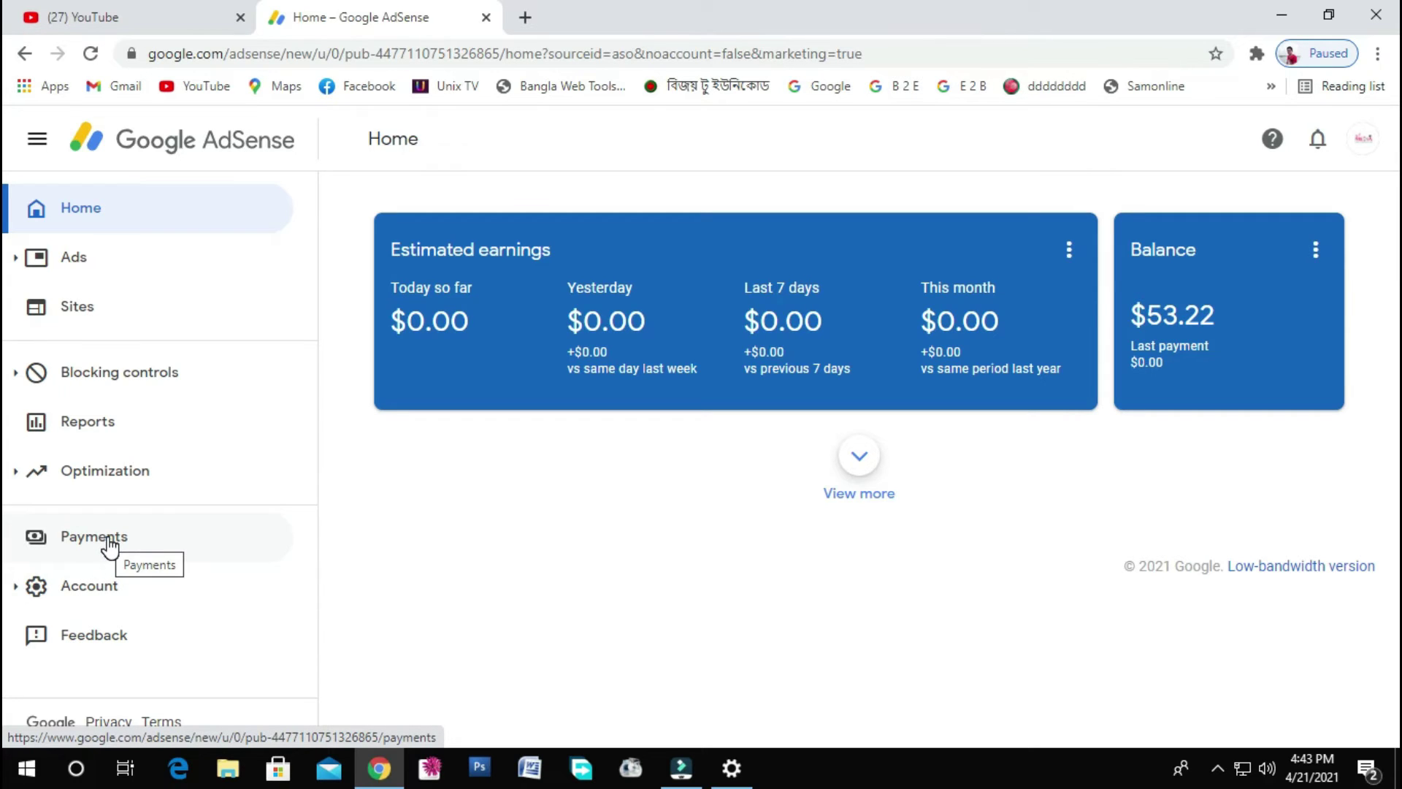
- From the Payments overview, with its $100.00 threshold, begin adding a new payment method
left_click(108, 540)
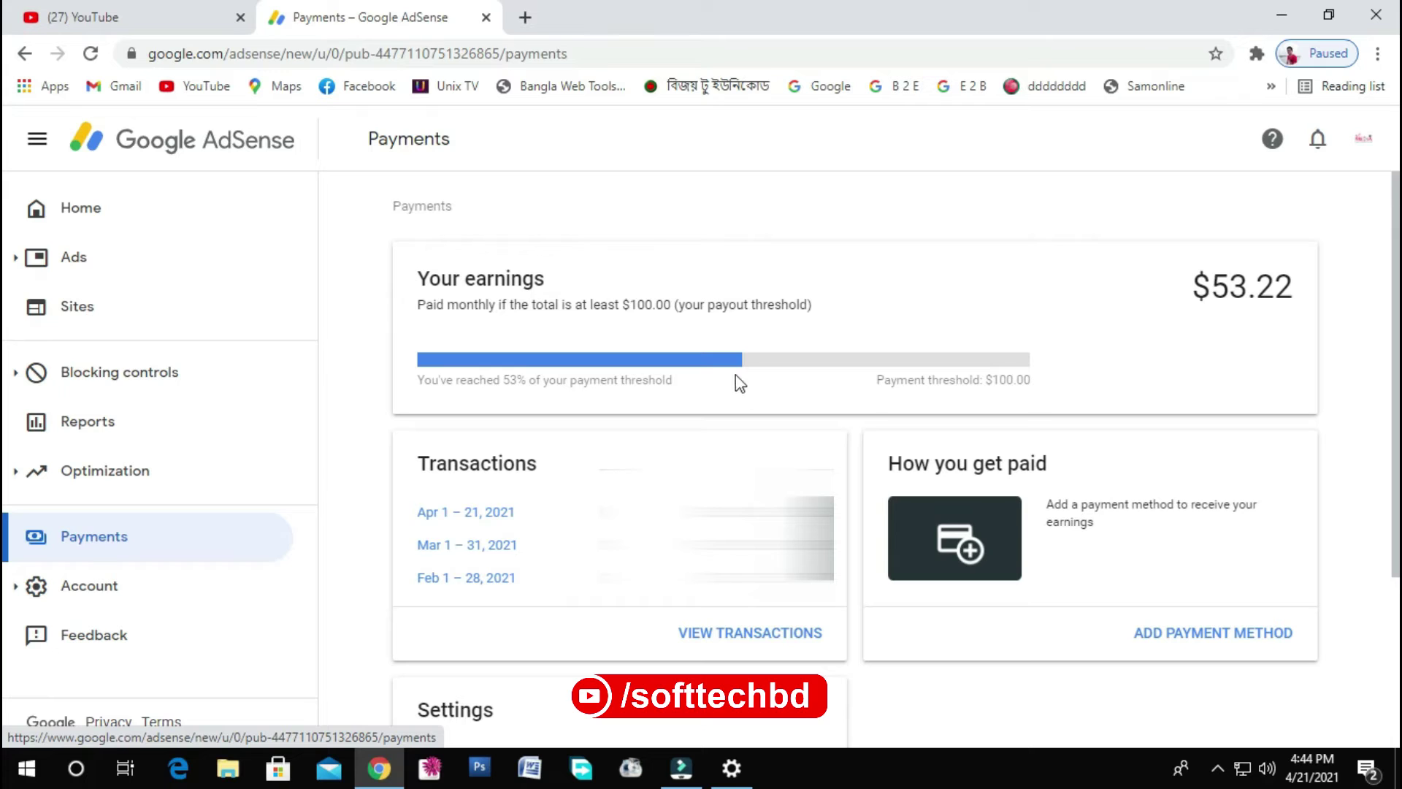
double_click(990, 379)
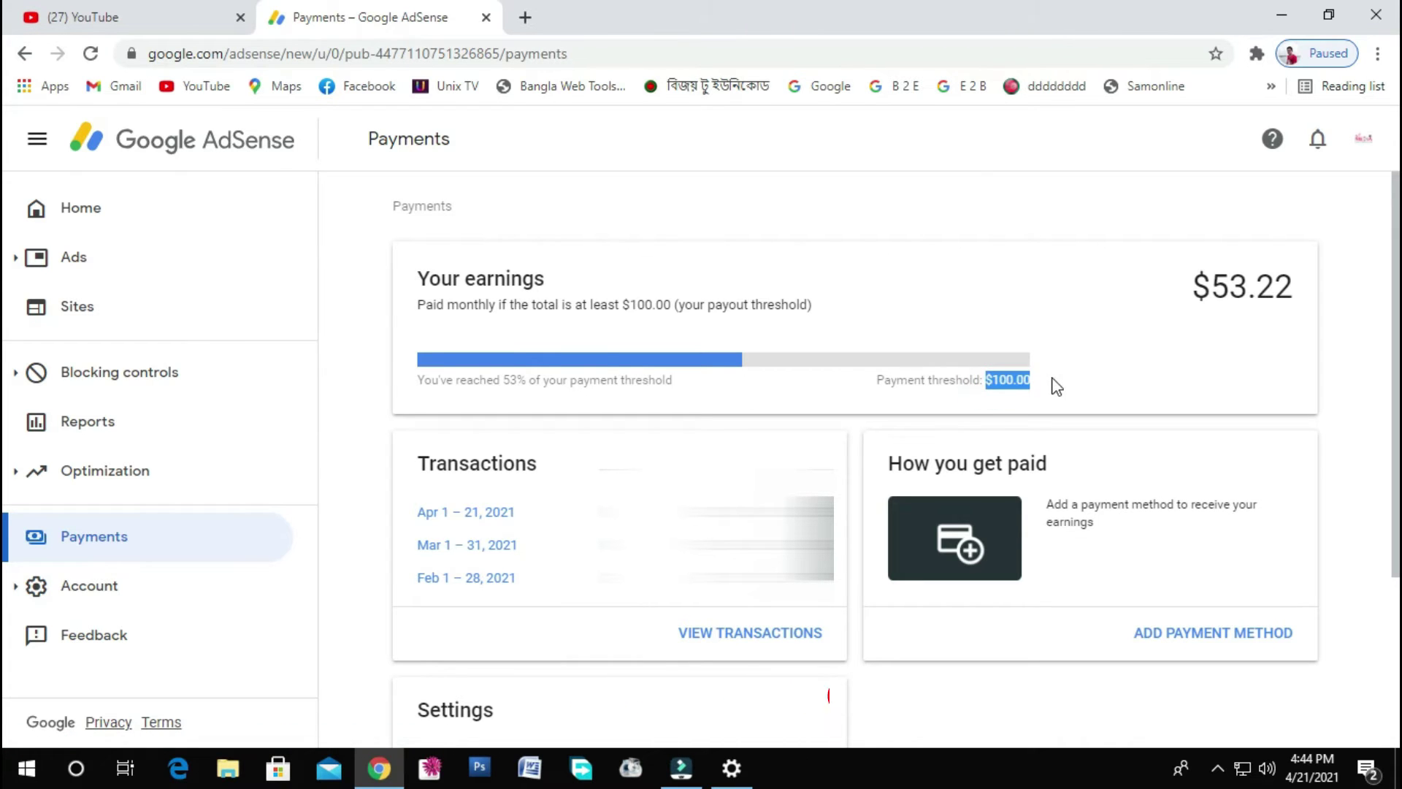
left_click(1053, 378)
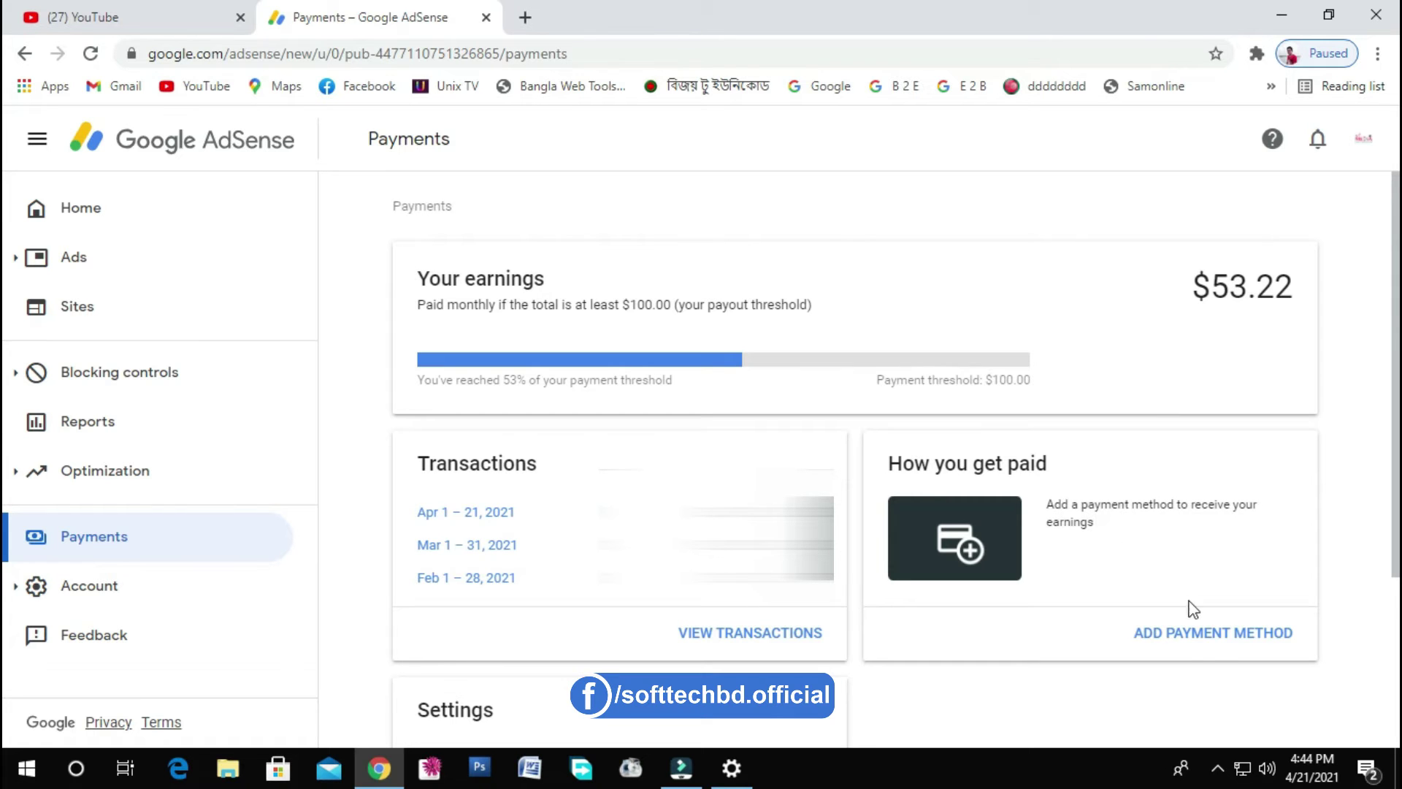
left_click(1209, 634)
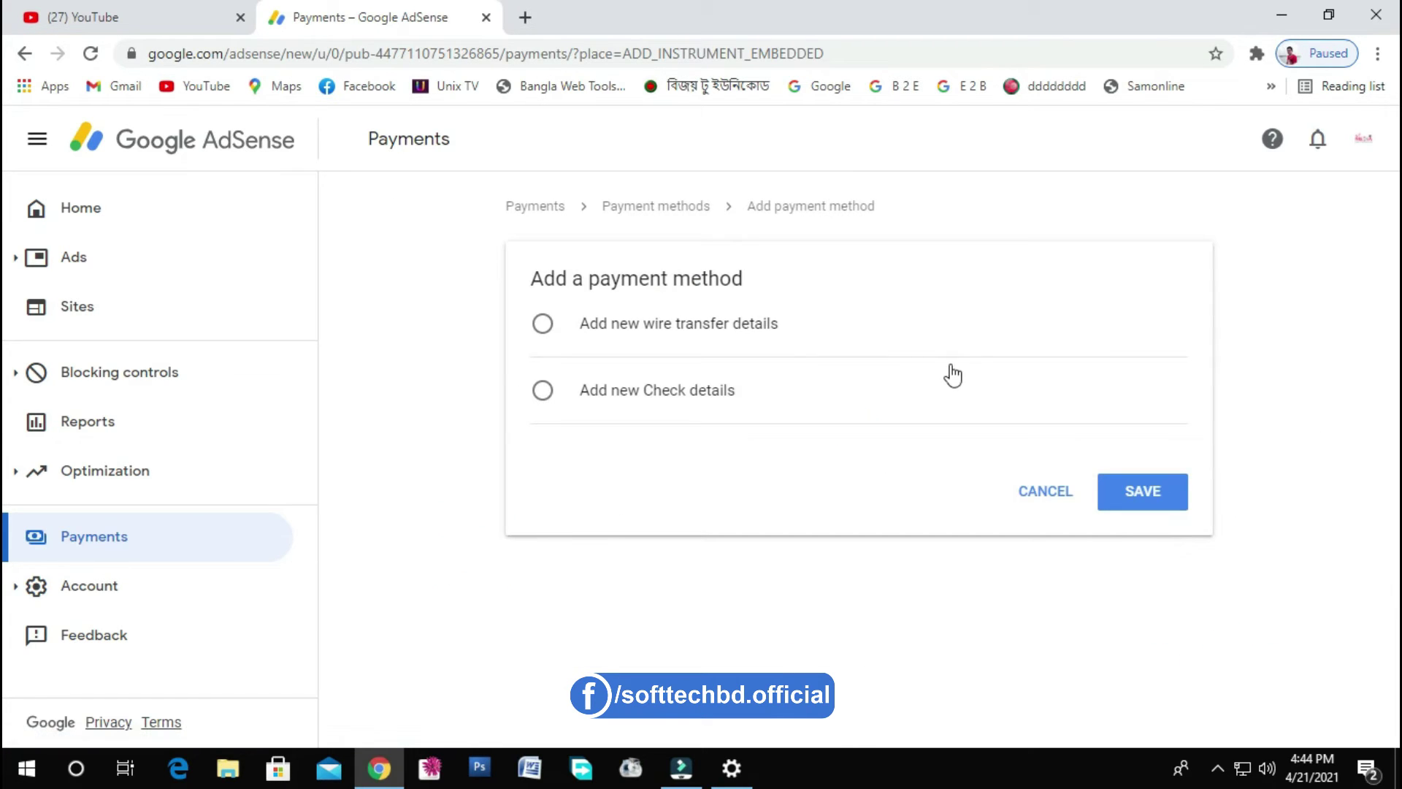
- Choose wire transfer as the payment type and expand its details form
left_click(953, 374)
left_click(648, 335)
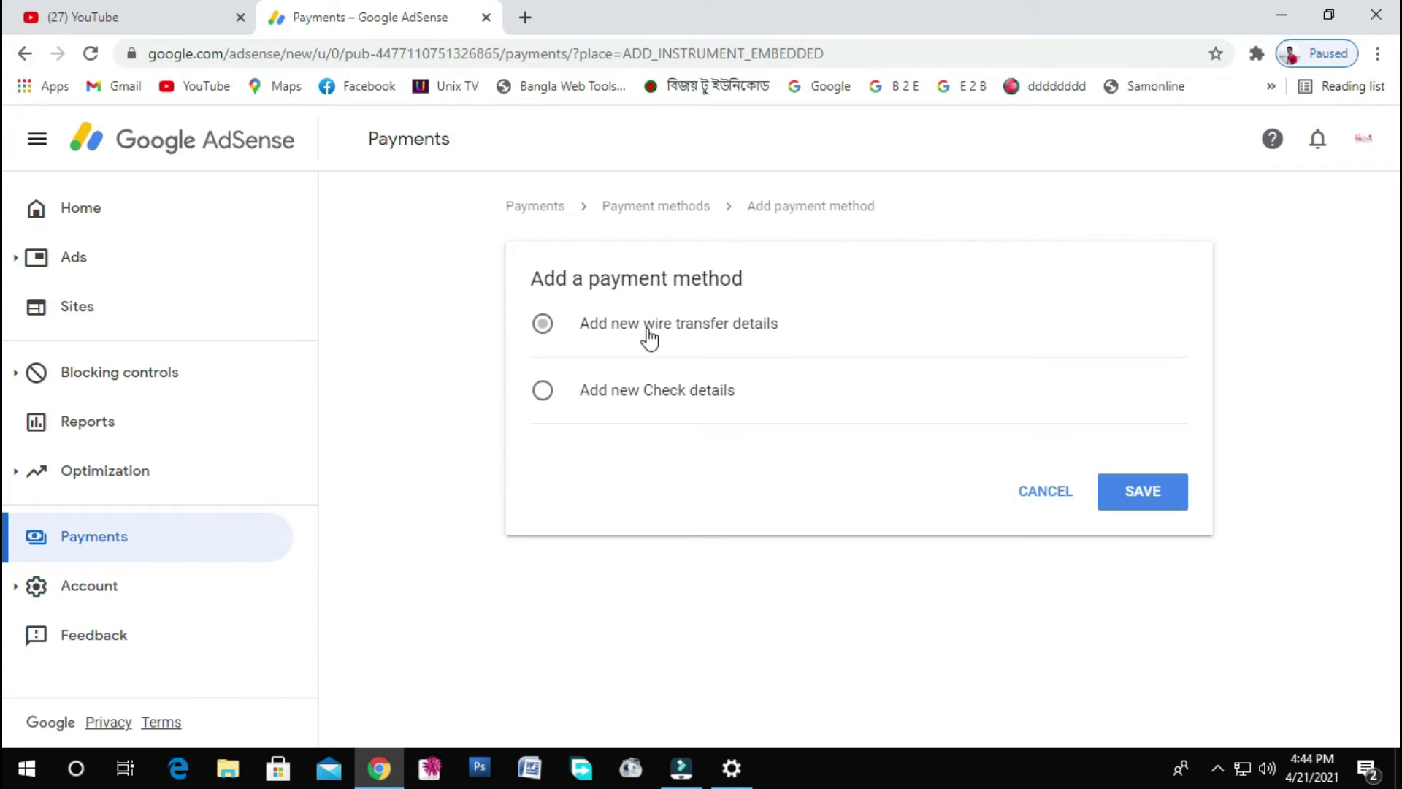
left_click(542, 328)
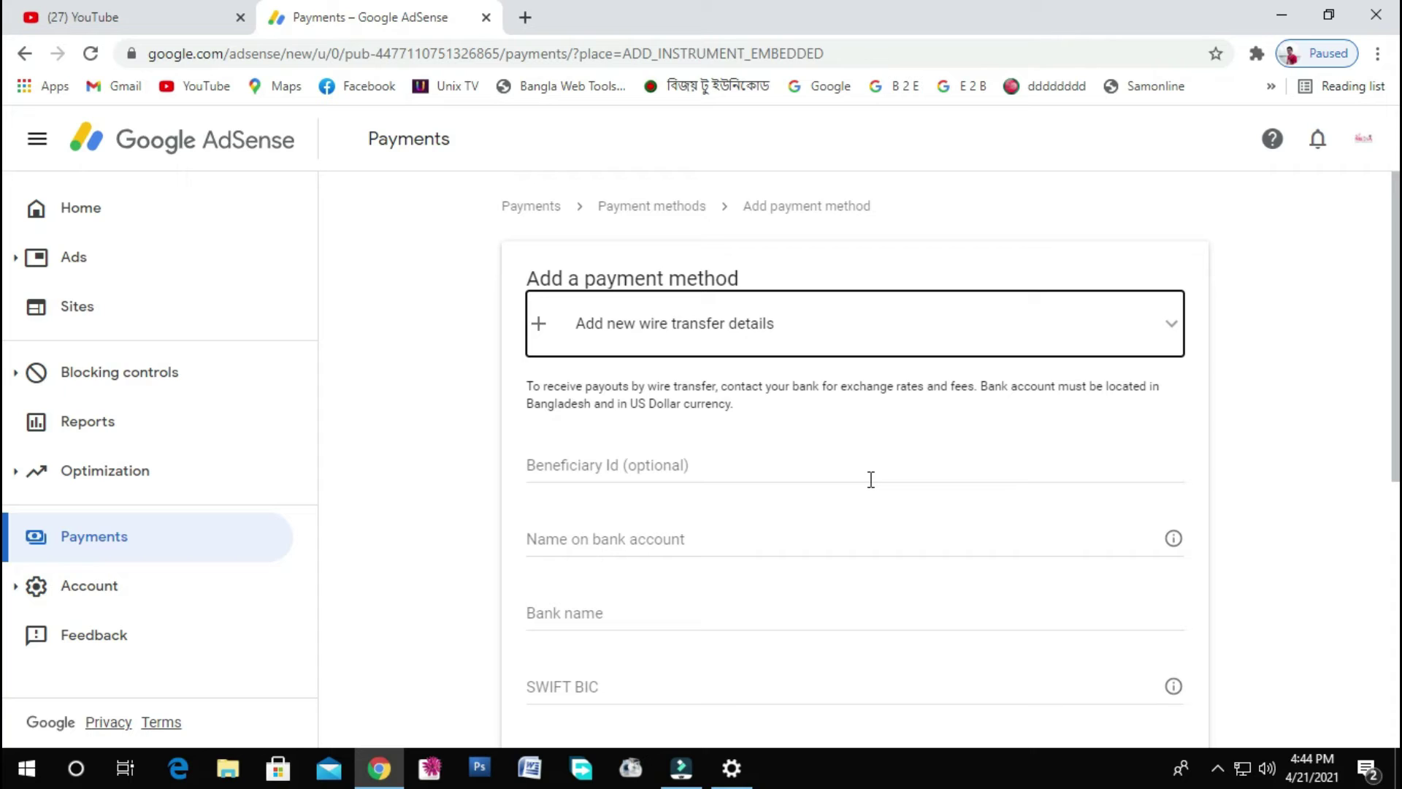
- Enter the account holder's name and the bank name Eastern Bank Ltd
left_click(724, 535)
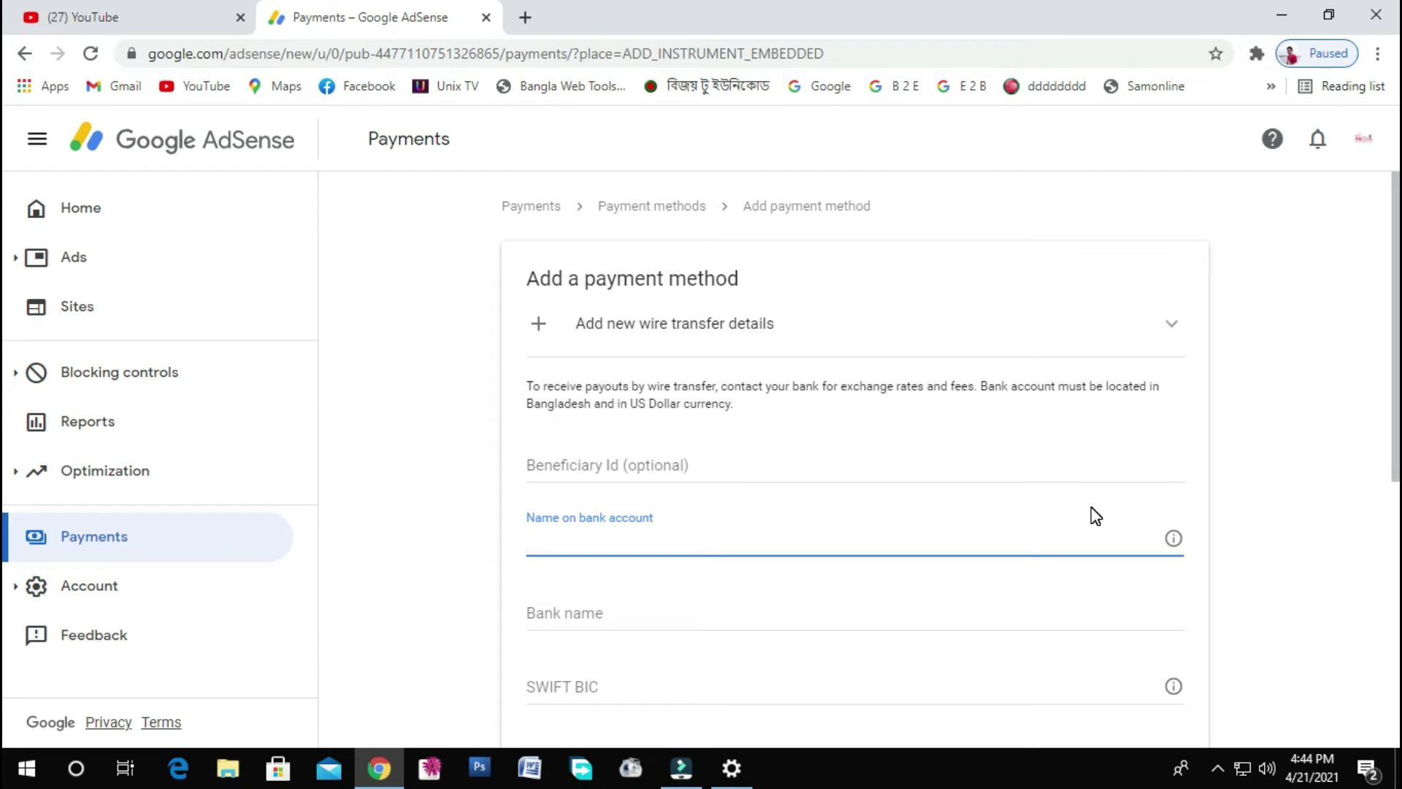
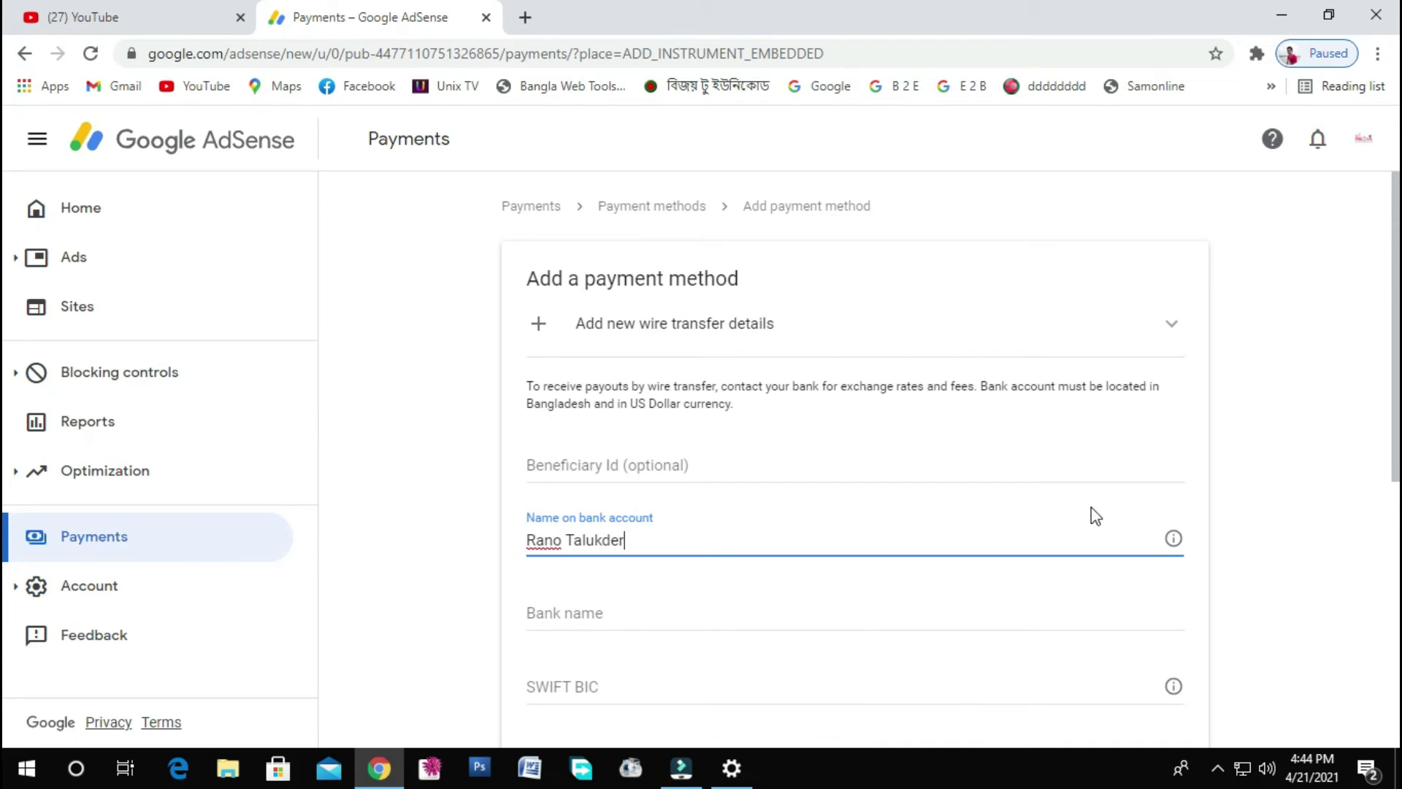
left_click(643, 612)
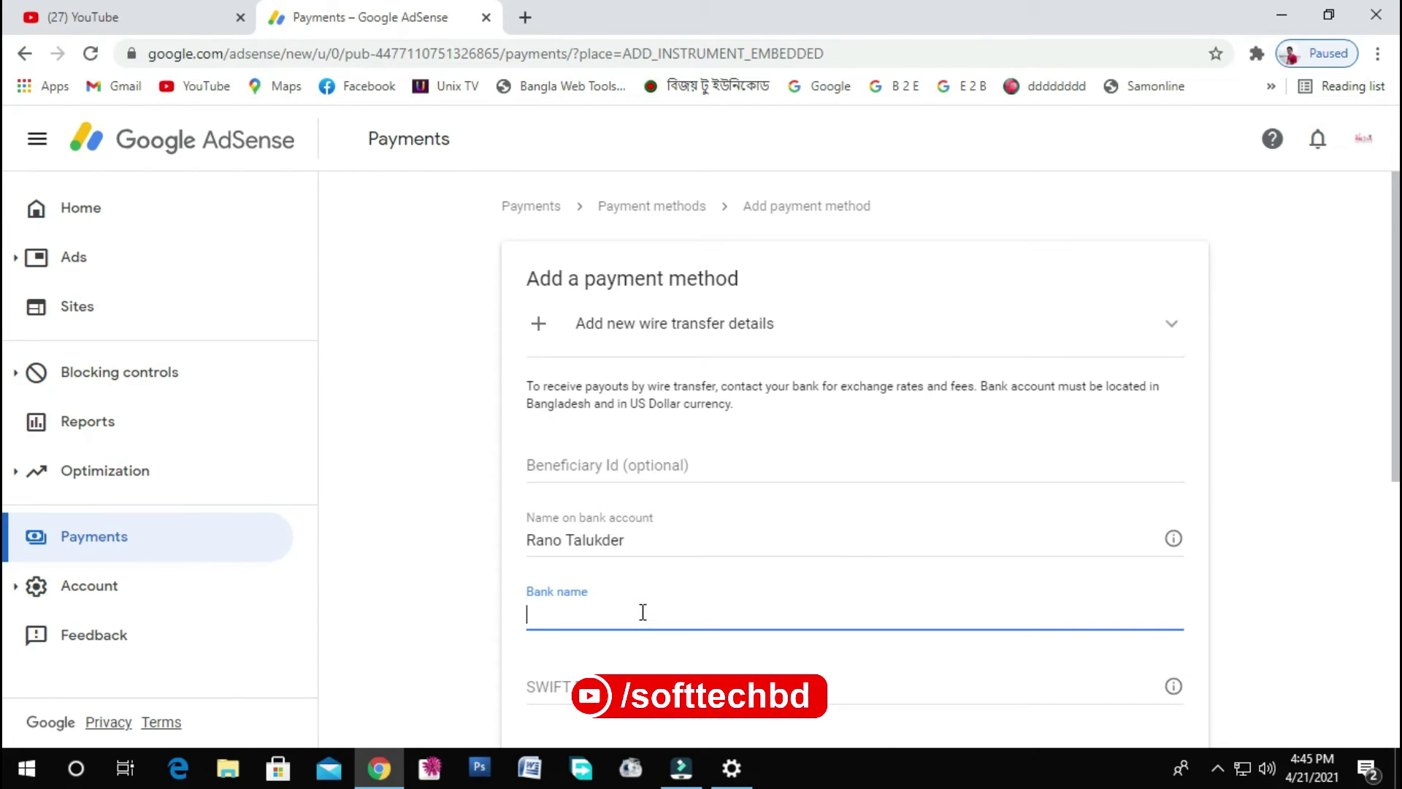
type("E")
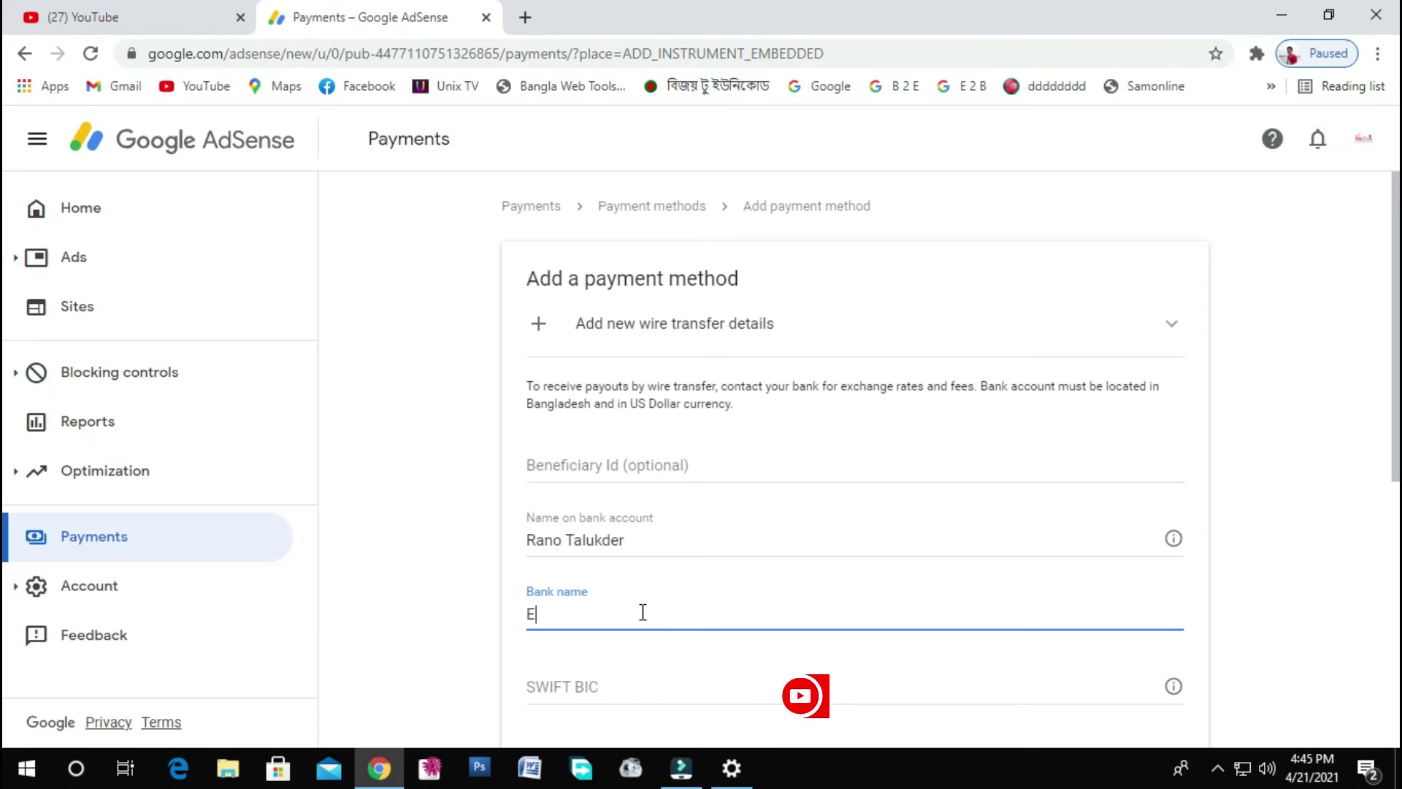
type("astern")
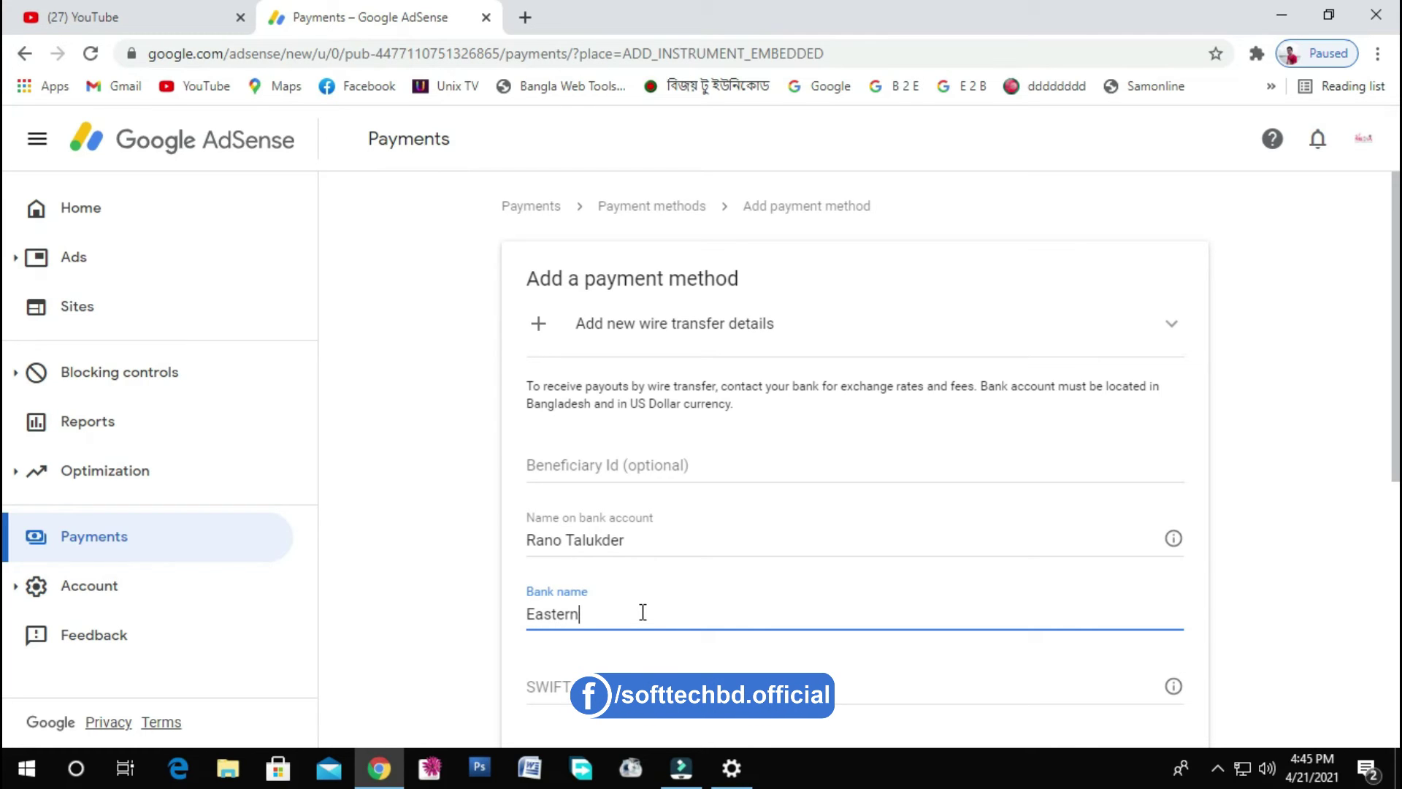
type(" Bank Ltd.")
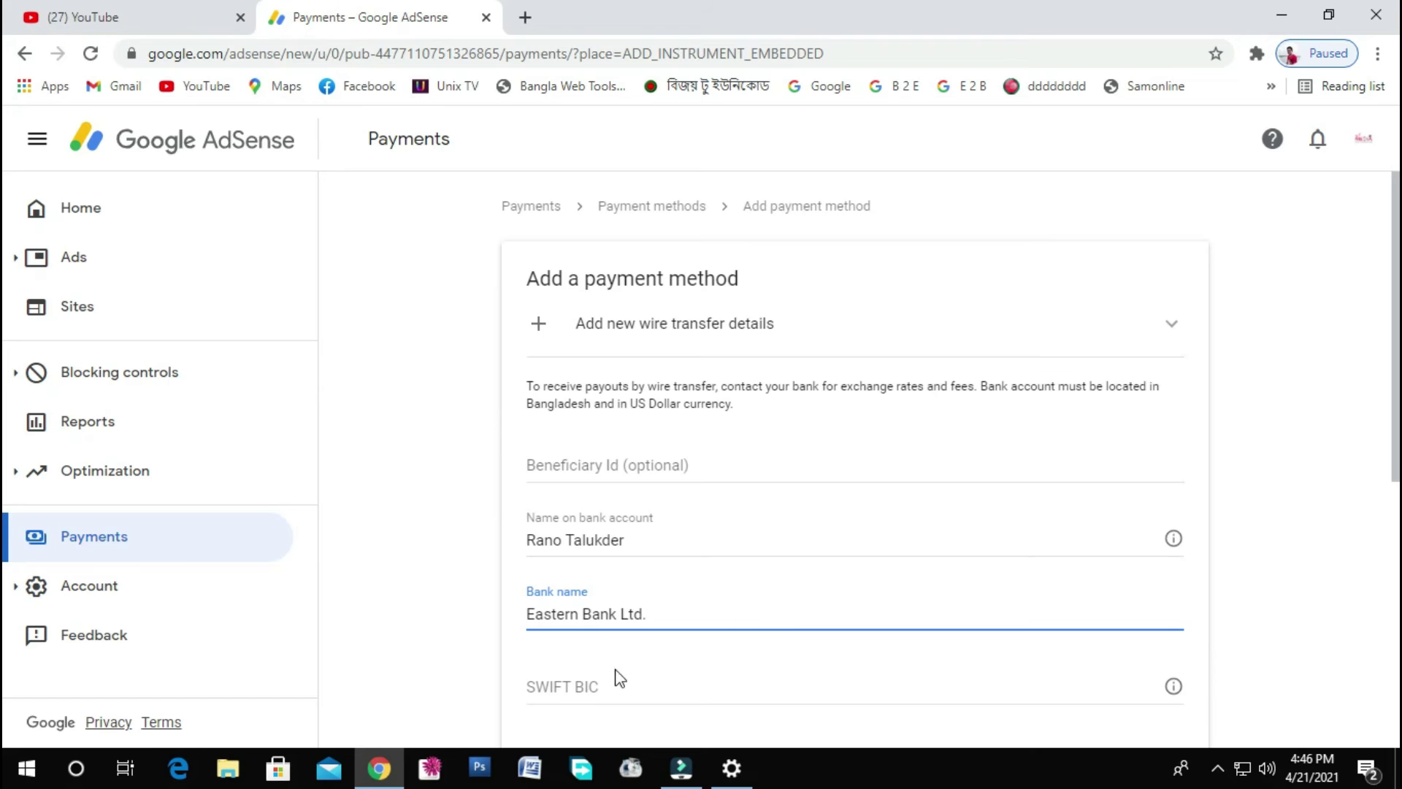
left_click(604, 685)
- Enter SWIFT BIC EBLDBDDH and paste the bank account number, then confirm it
scroll(1214, 589, "down", 1)
scroll(1215, 589, "down", 2)
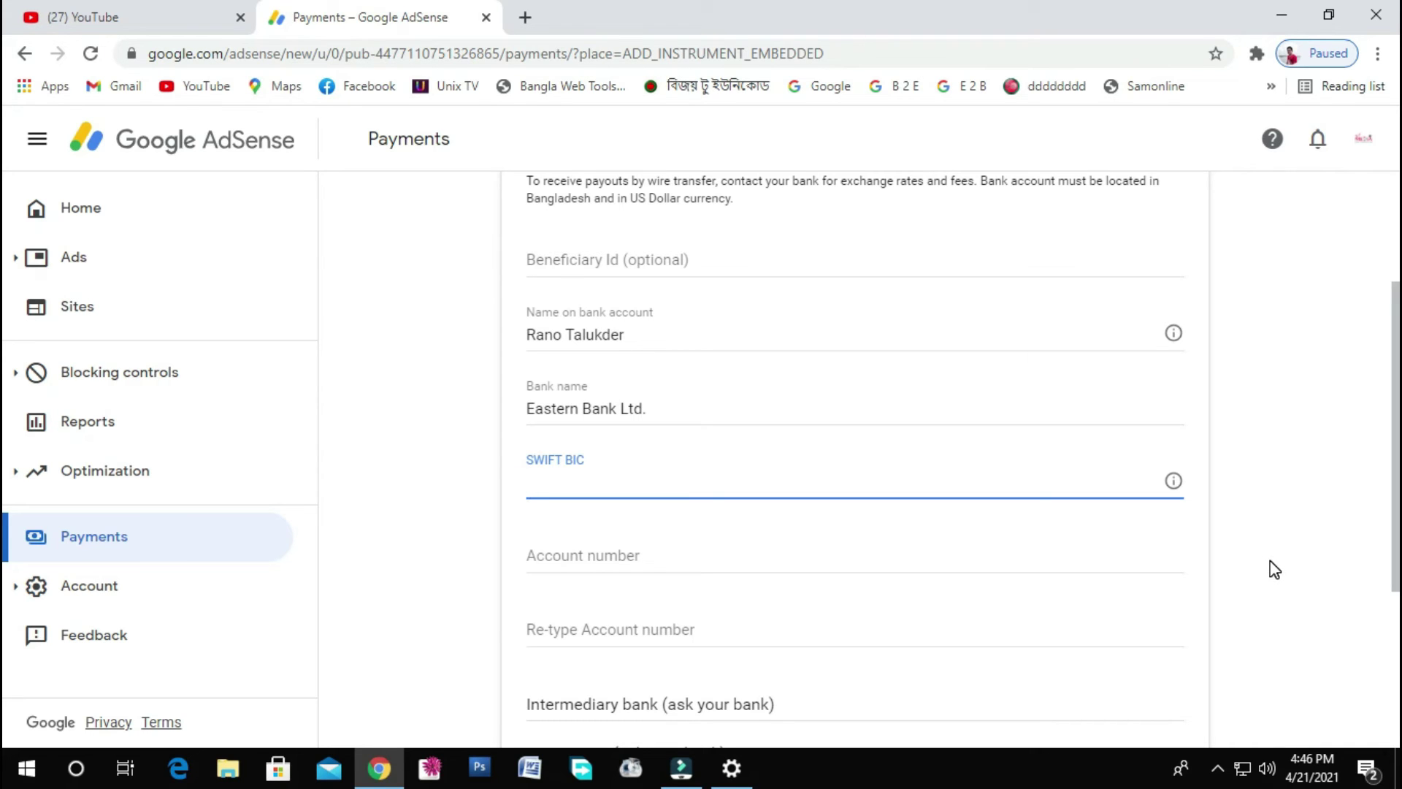
type("EBLD")
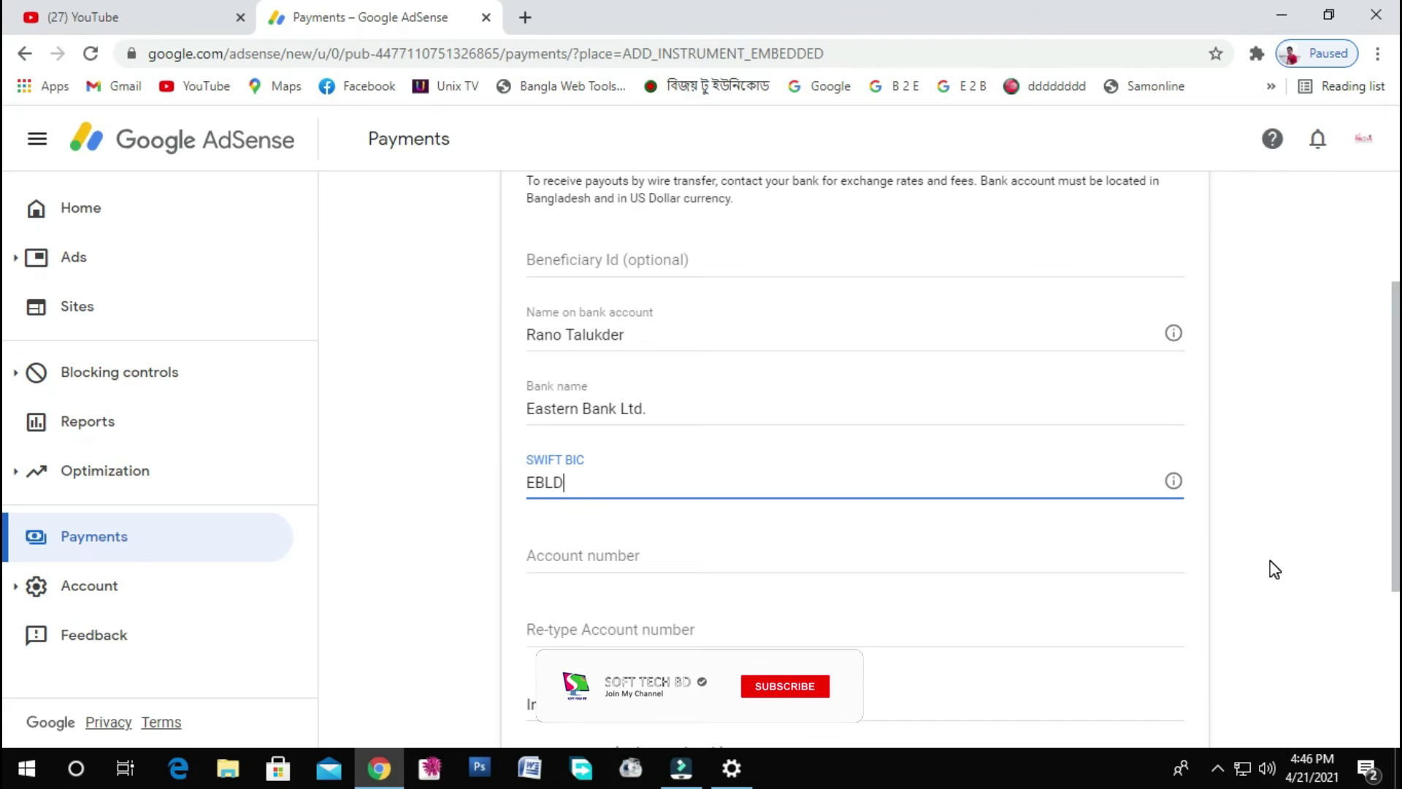
type("BDDH")
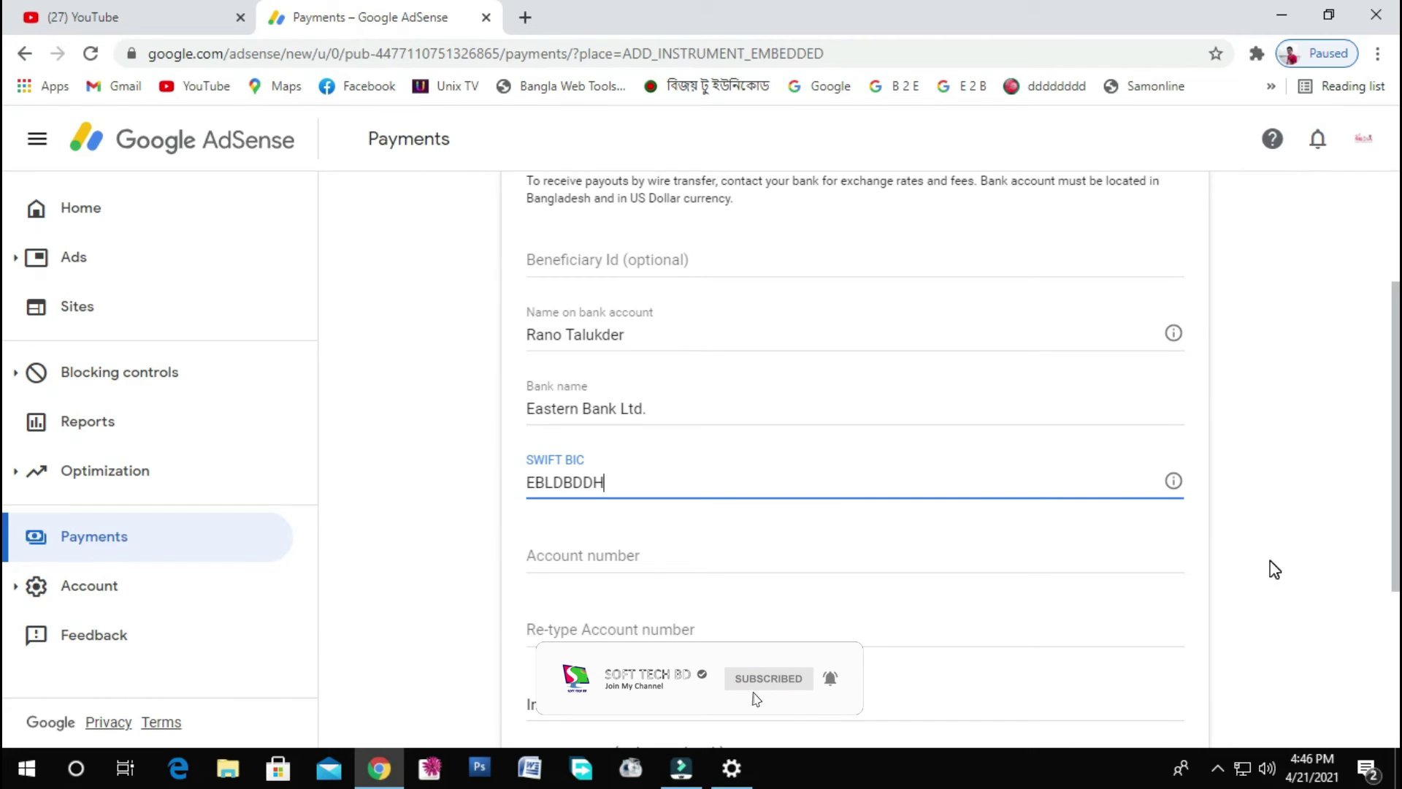
left_click(716, 559)
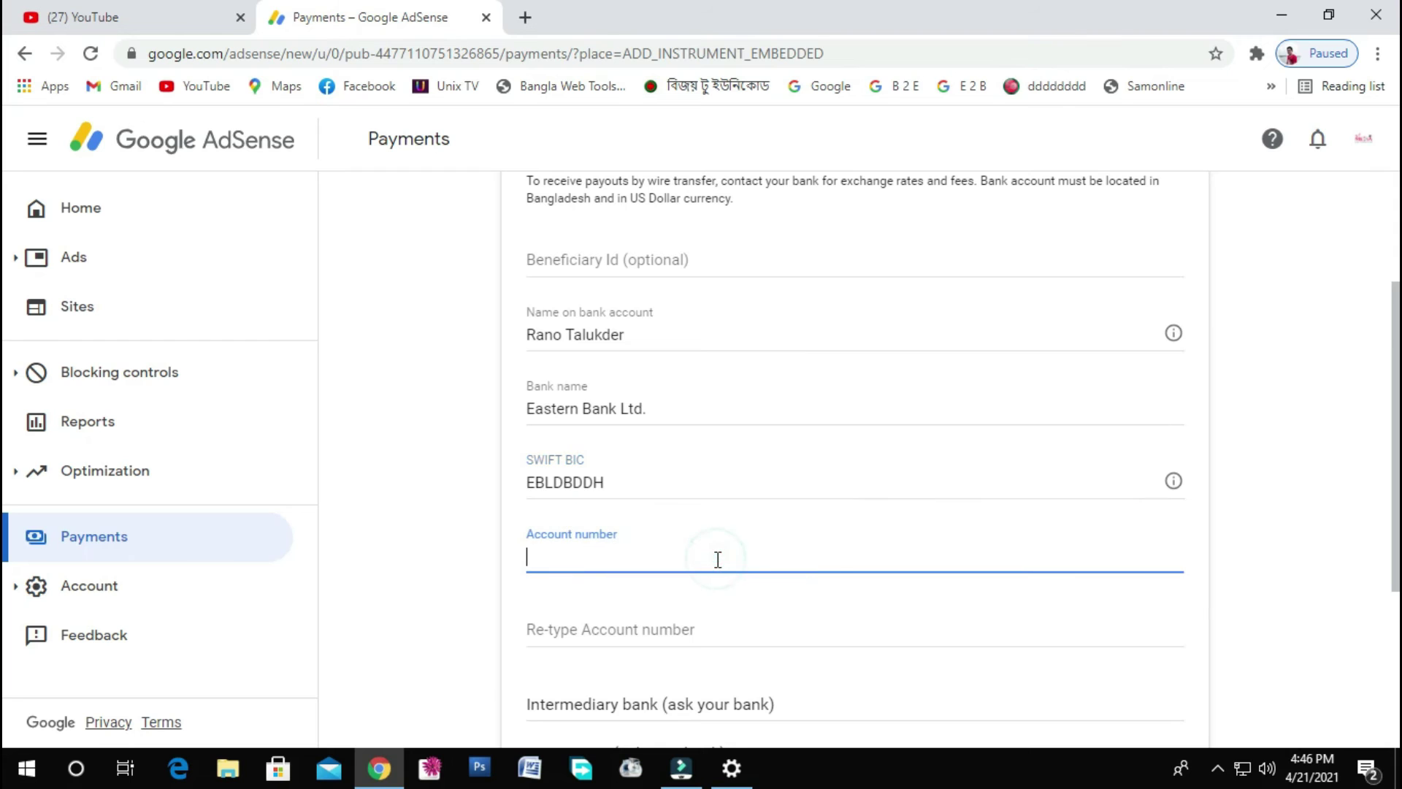
key("ctrl+v")
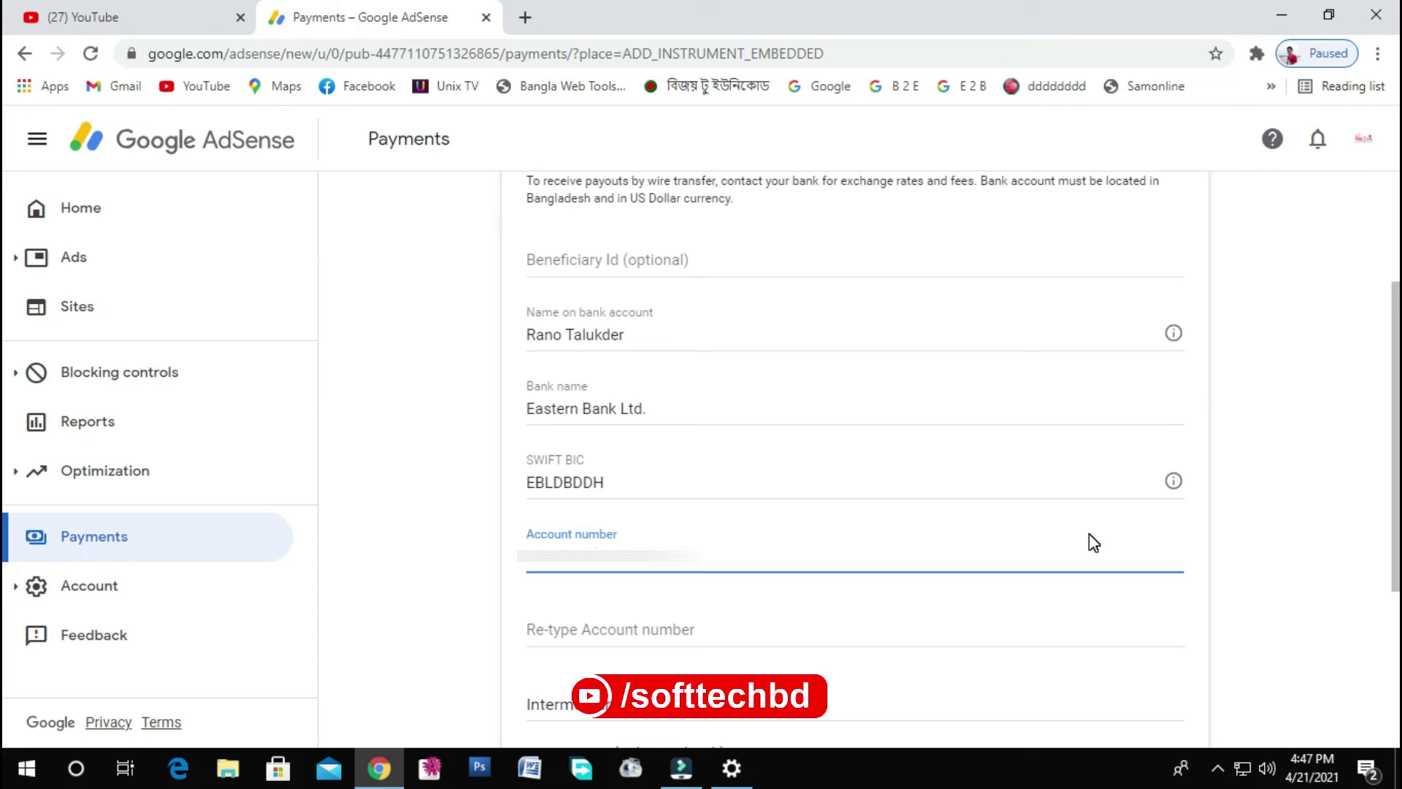
left_click(628, 622)
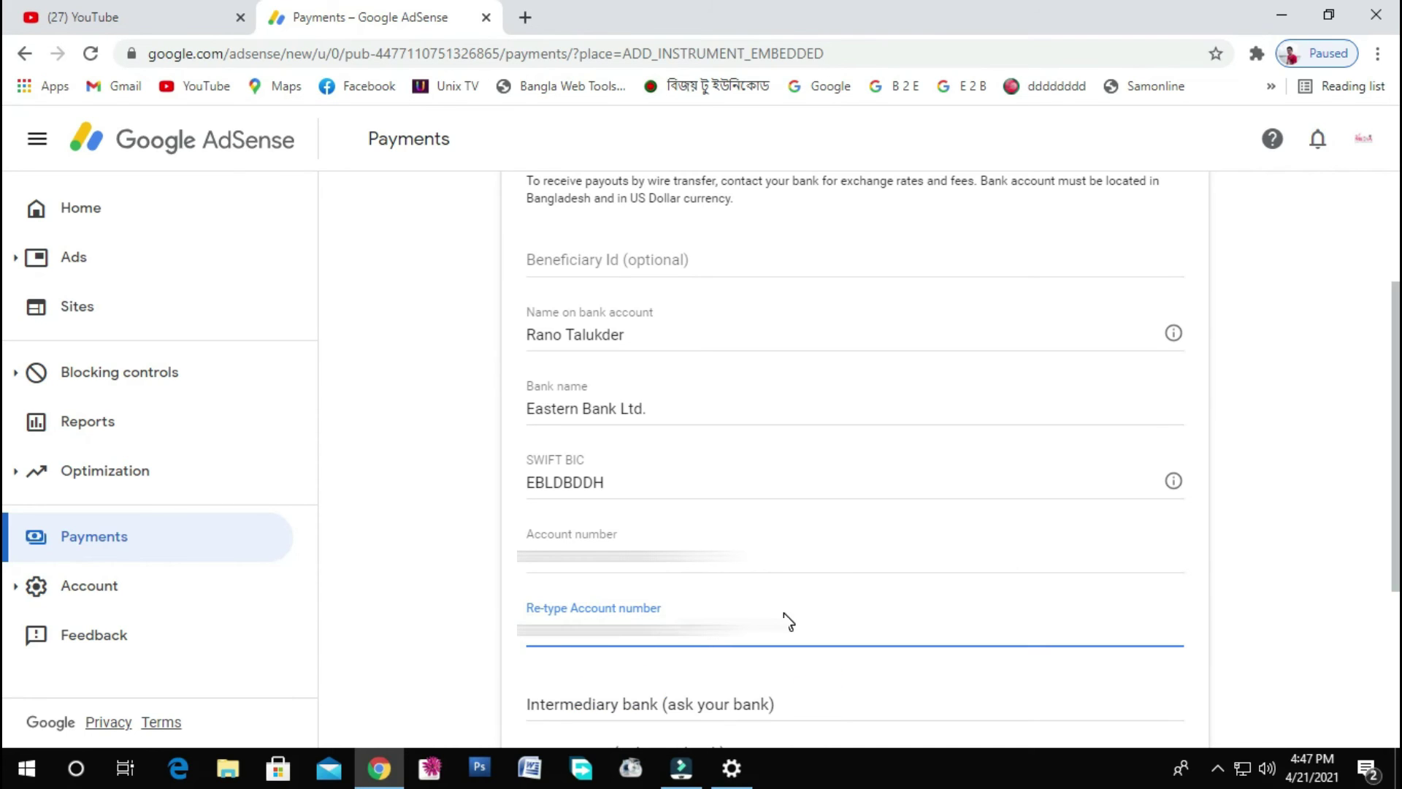
- Save the wire-transfer details as the primary payment method
scroll(964, 535, "down", 3)
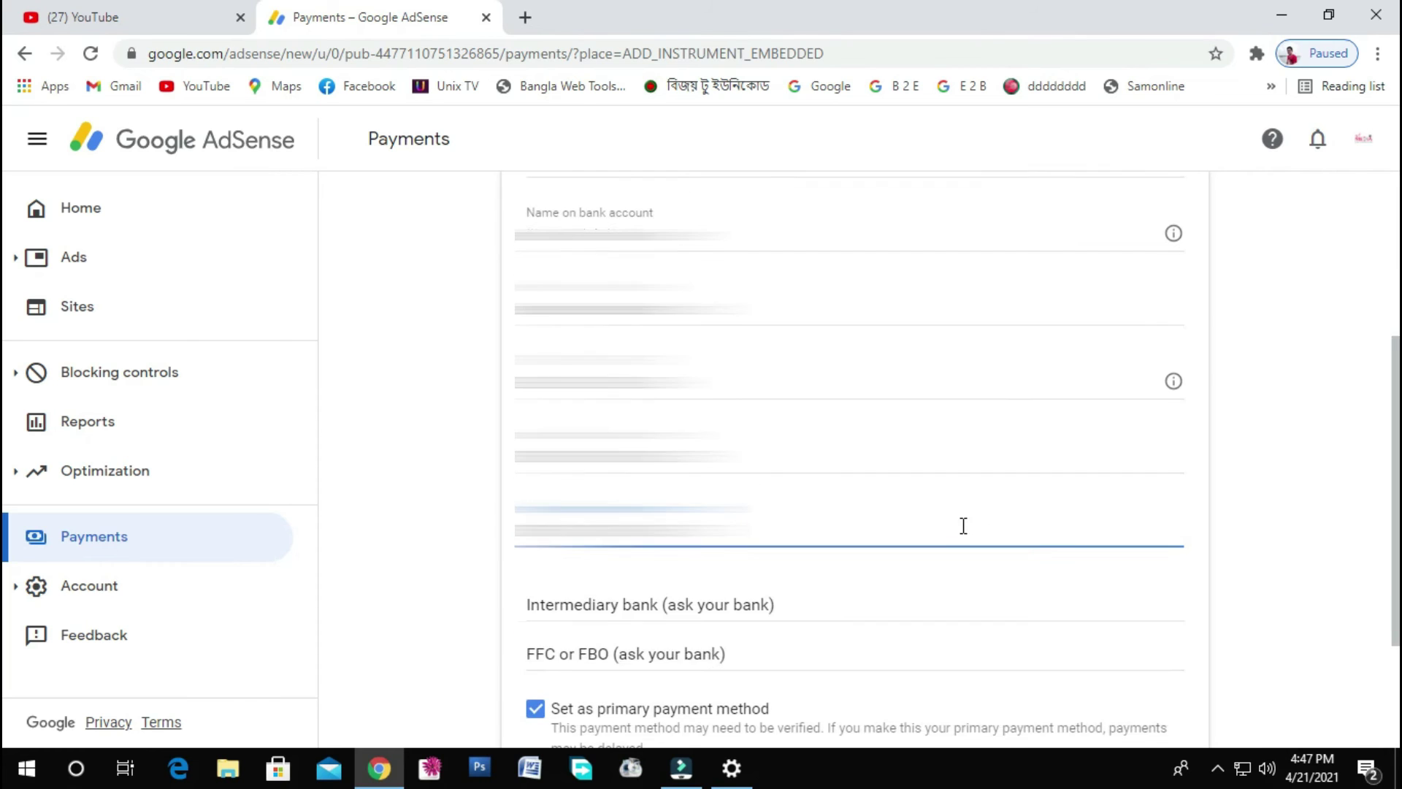
scroll(981, 520, "down", 1)
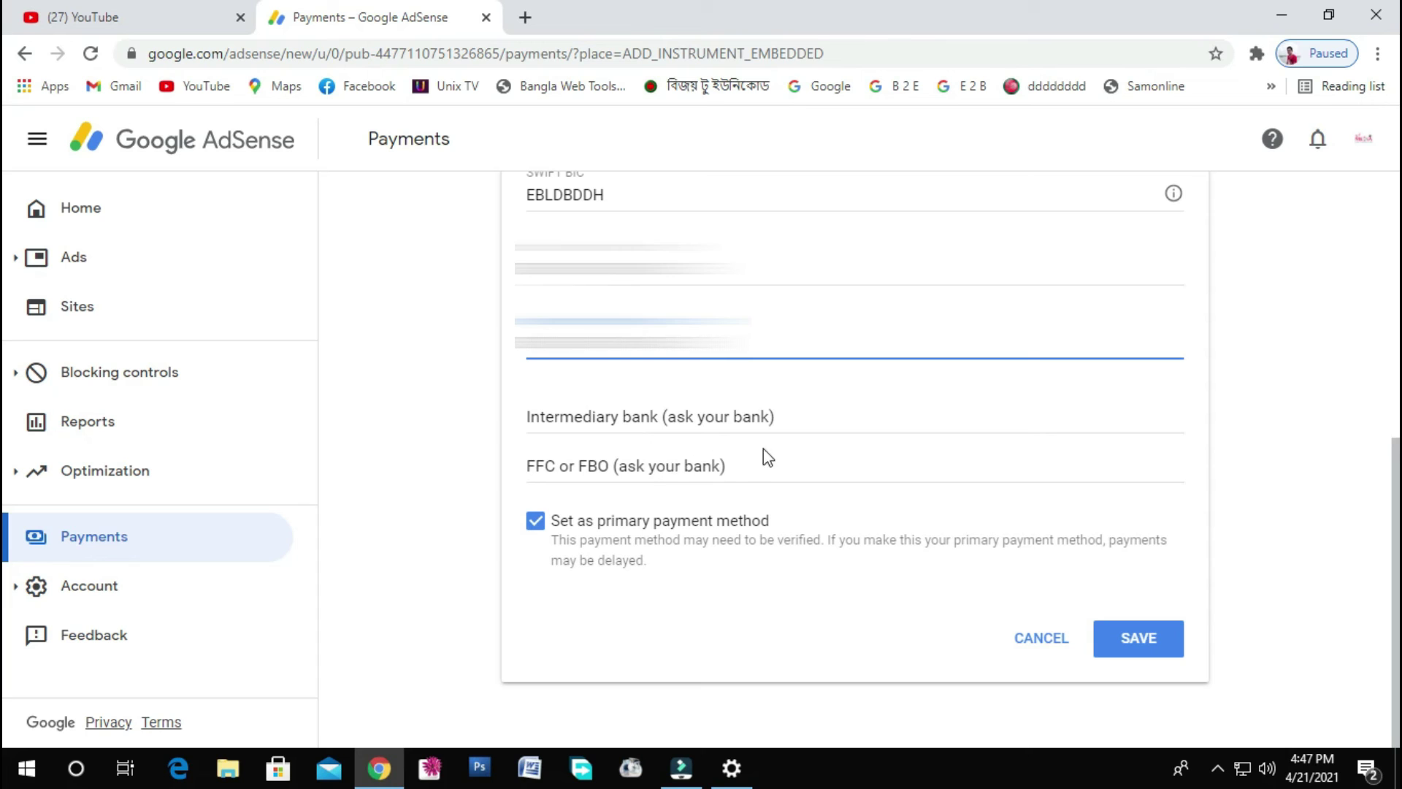
left_click(784, 423)
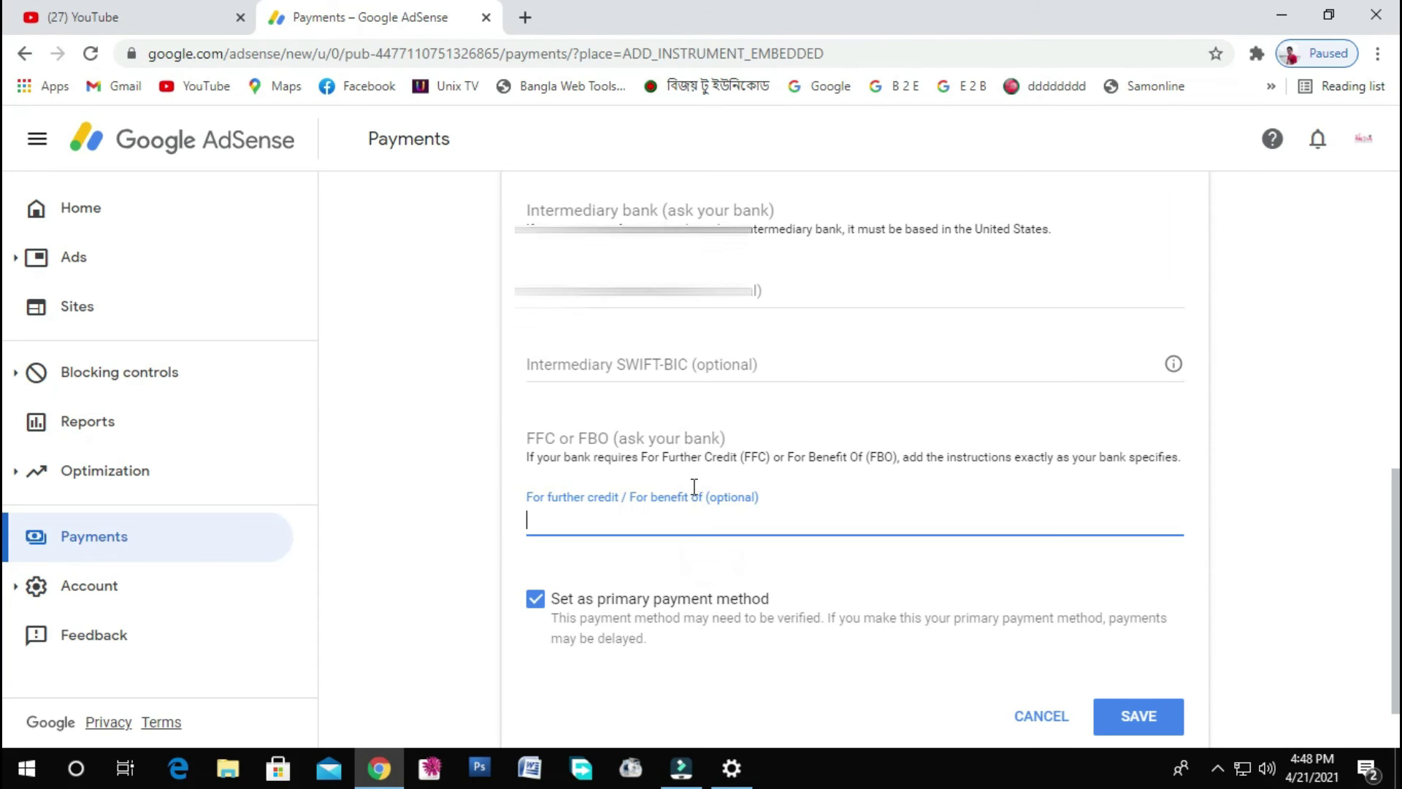
left_click(673, 363)
left_click(1143, 720)
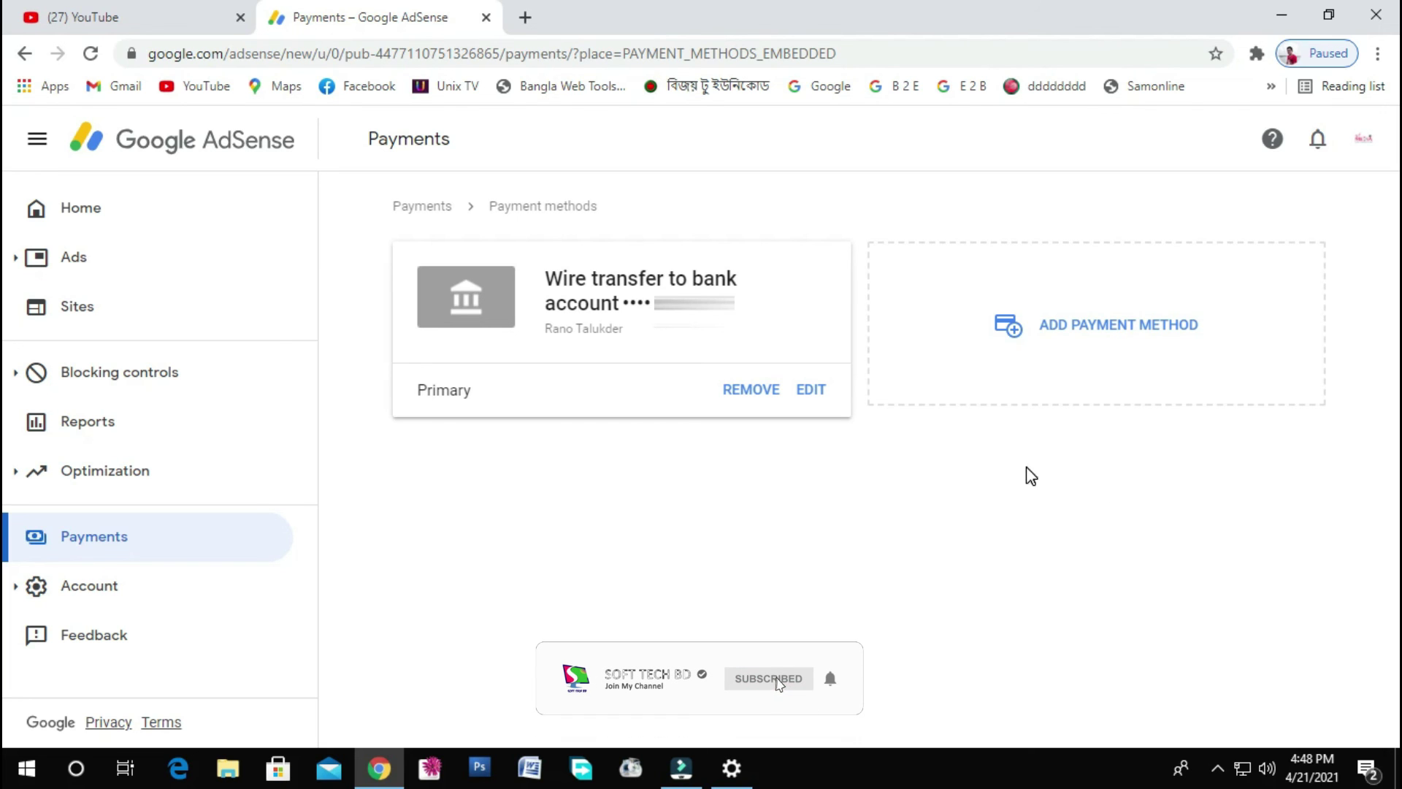
key("ctrl+t")
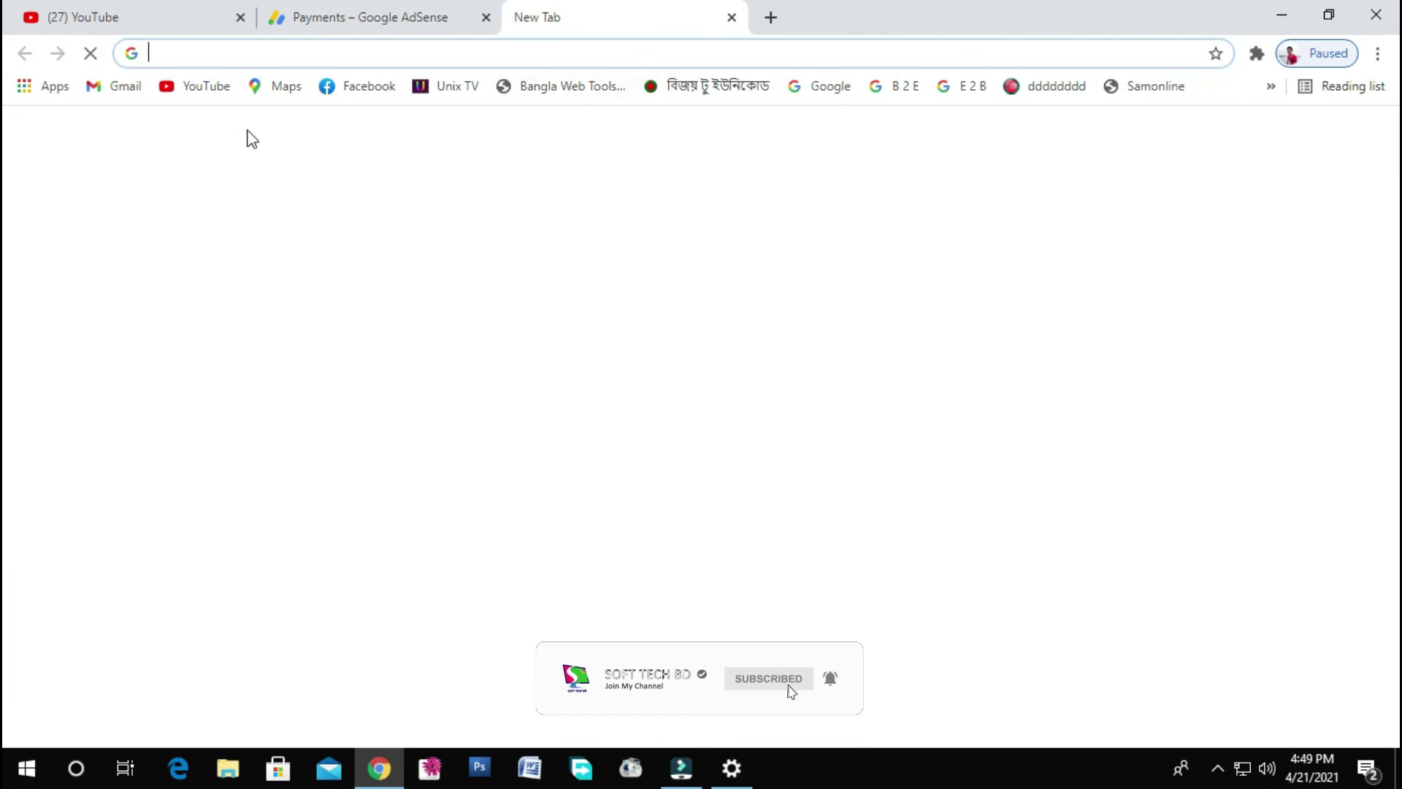
- Read the AdSense 'Primary payment method changed' email in Gmail's Updates, then return to the desktop
left_click(113, 86)
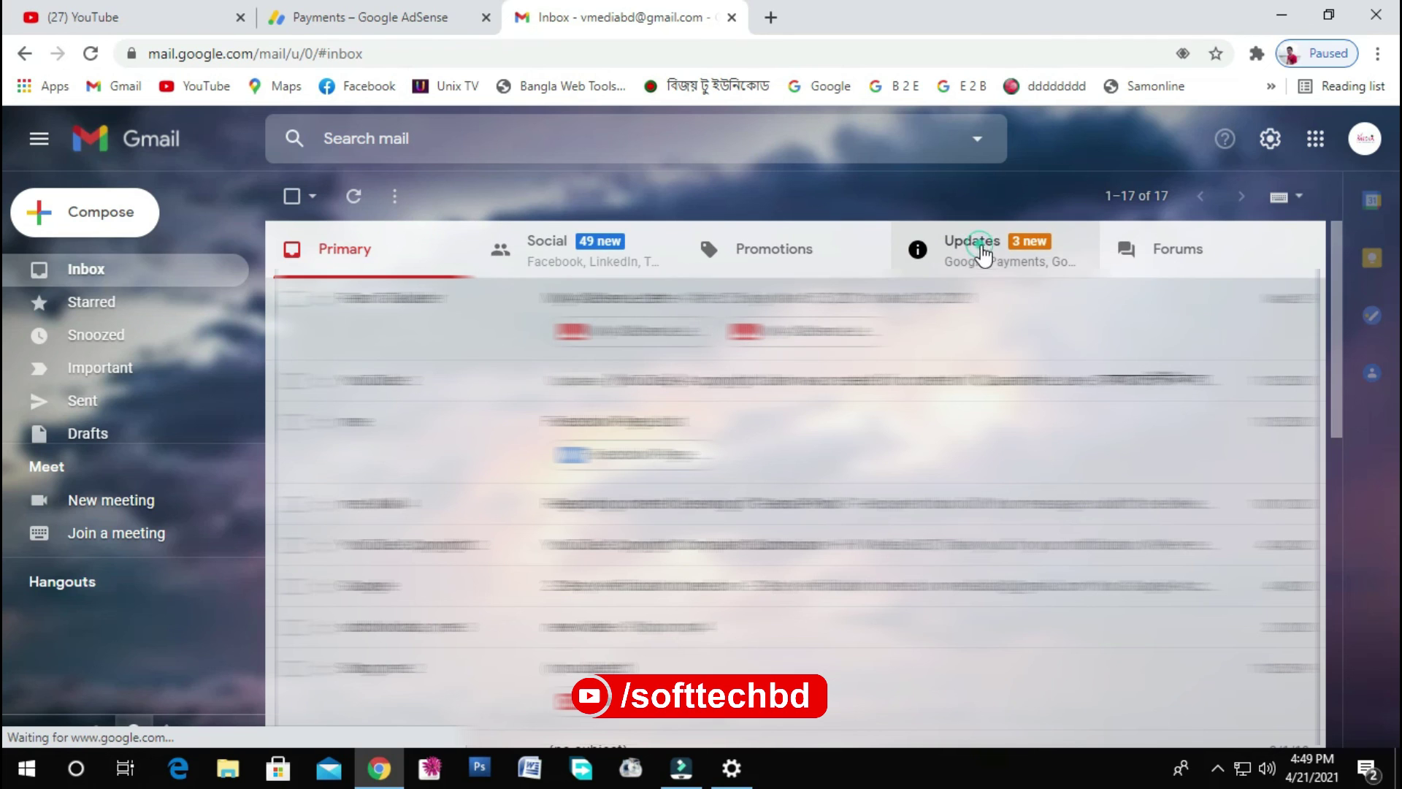
left_click(983, 252)
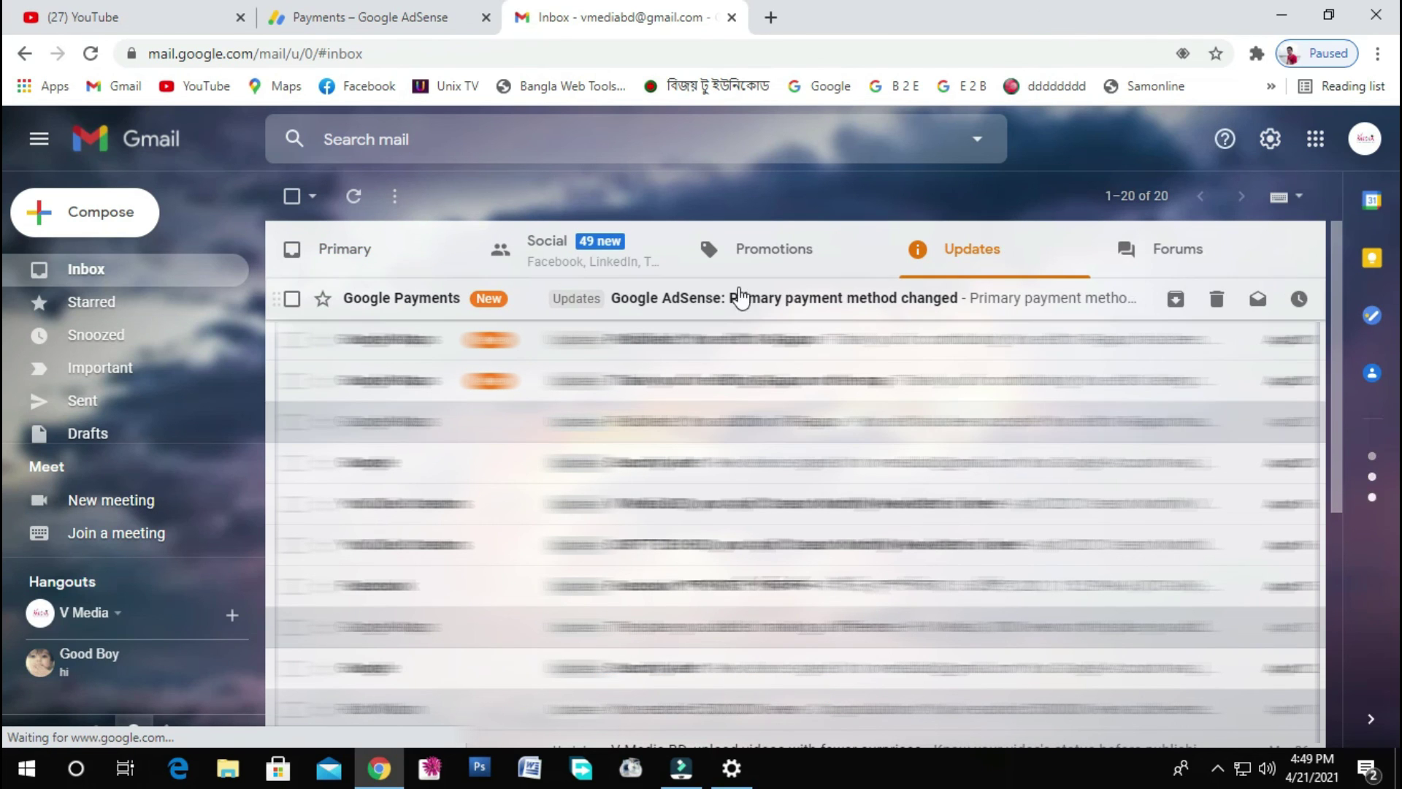
left_click(737, 307)
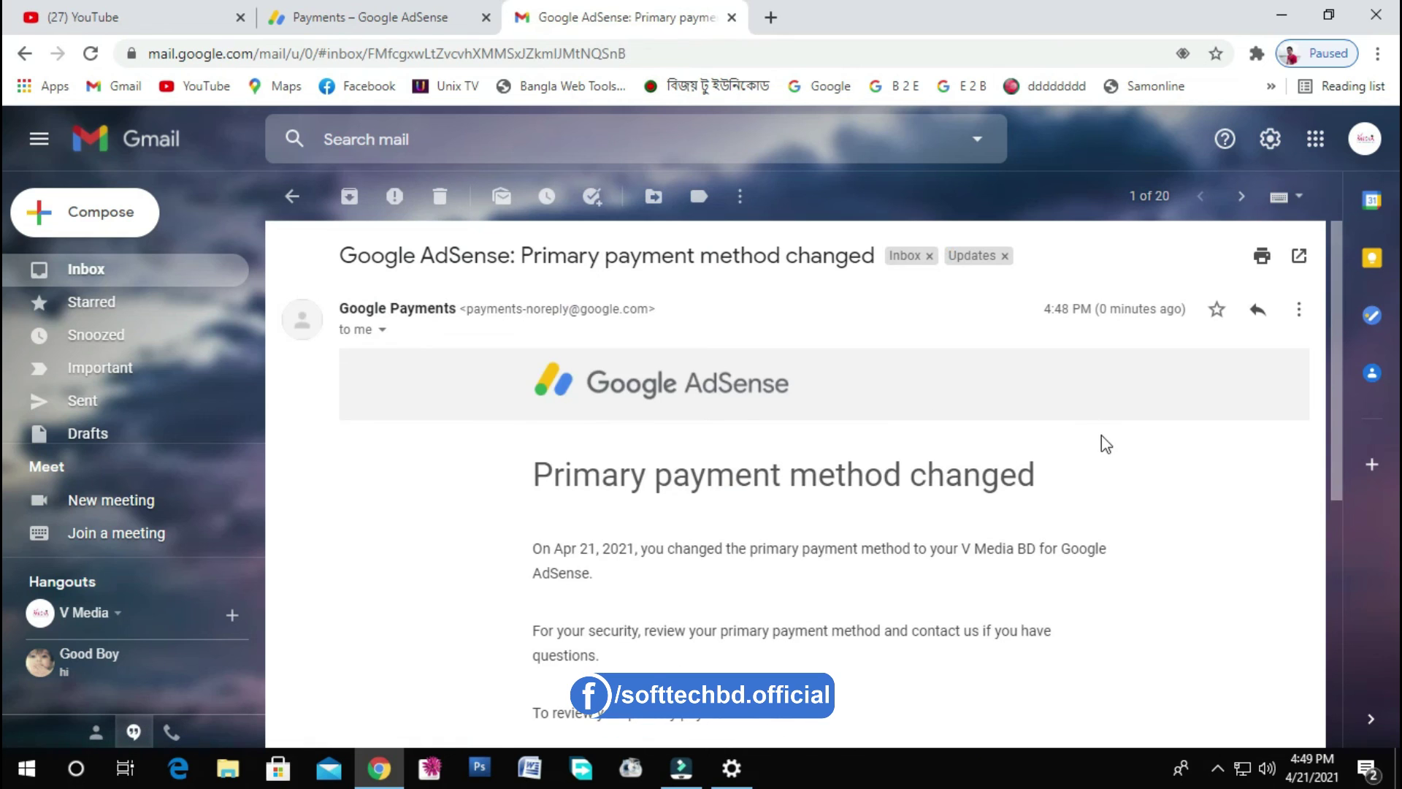
scroll(1103, 437, "down", 2)
scroll(1104, 437, "down", 2)
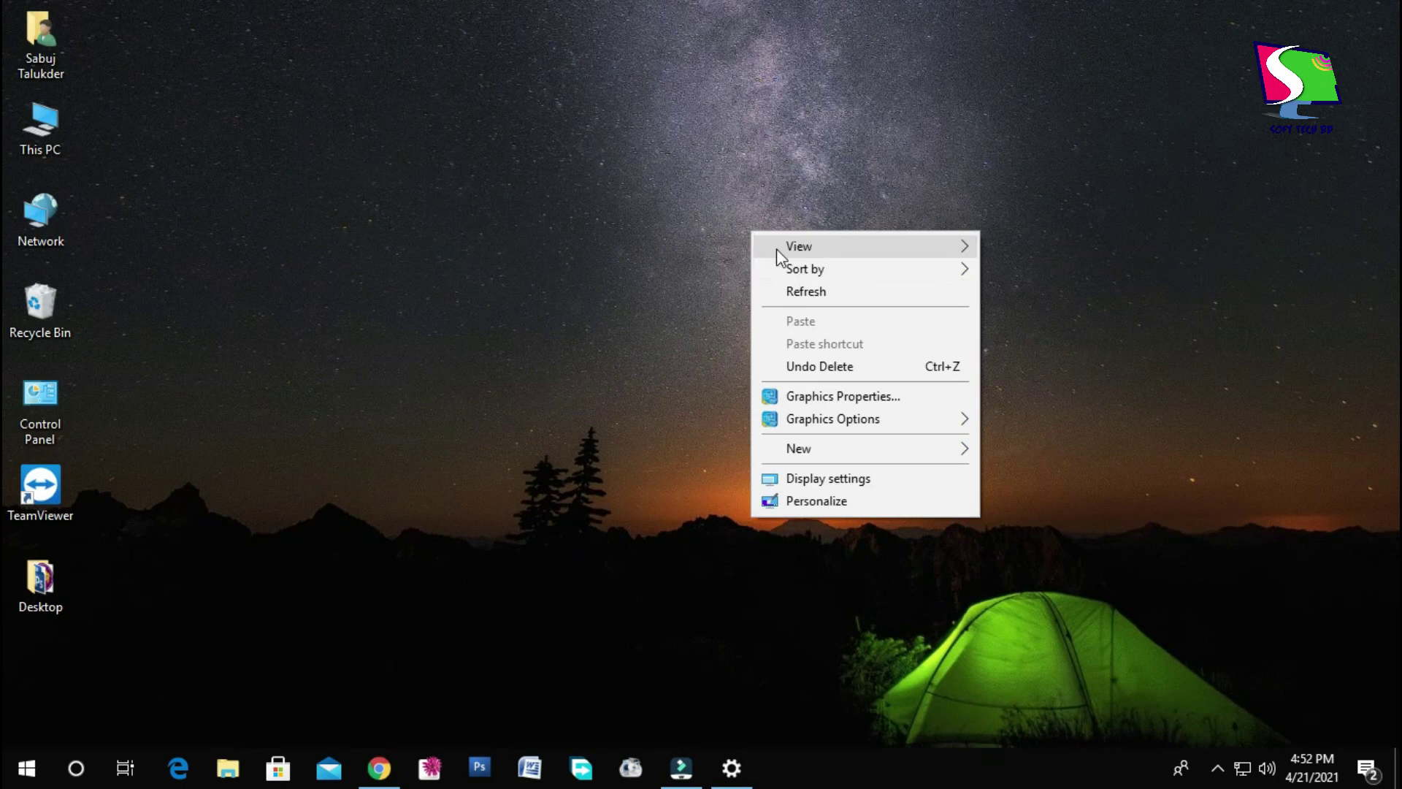
left_click(807, 292)
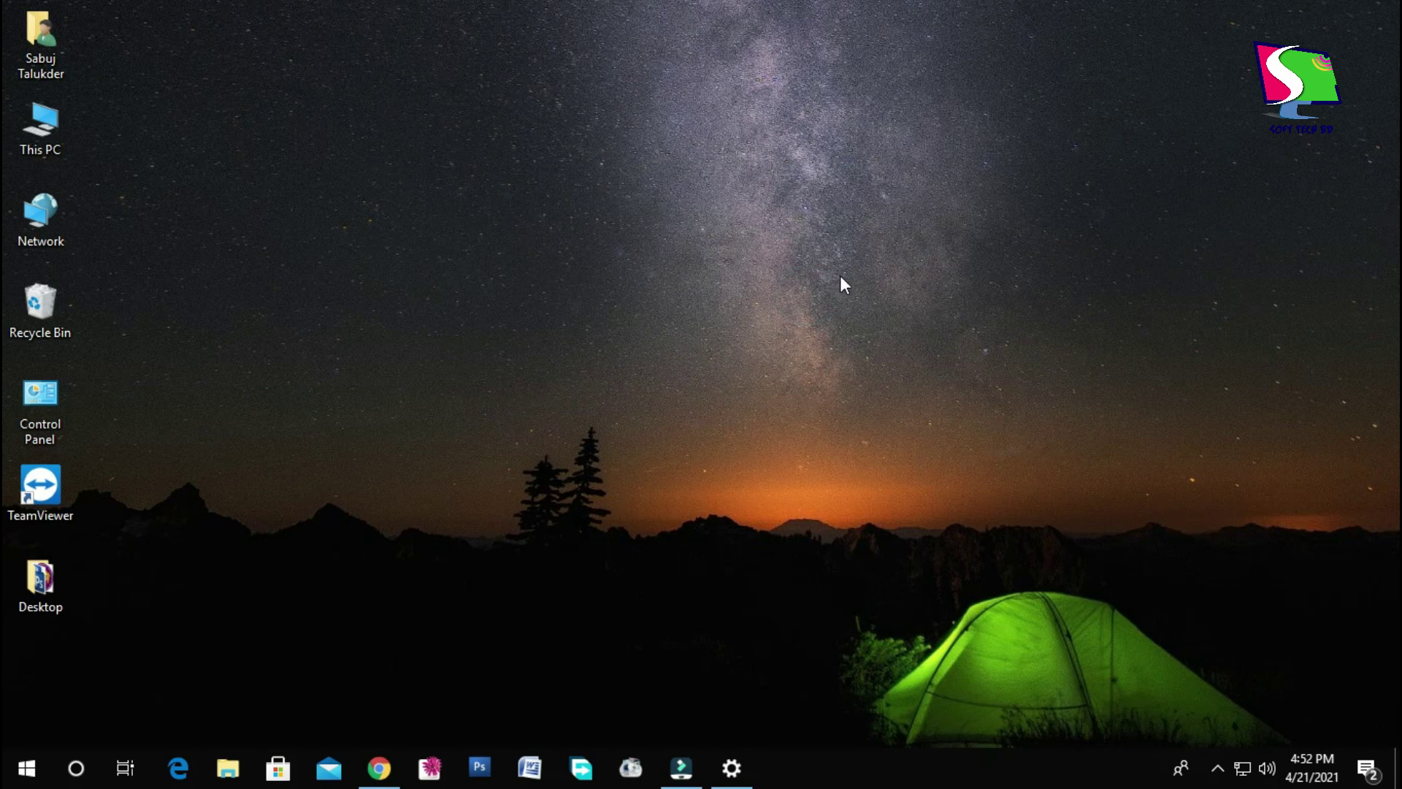